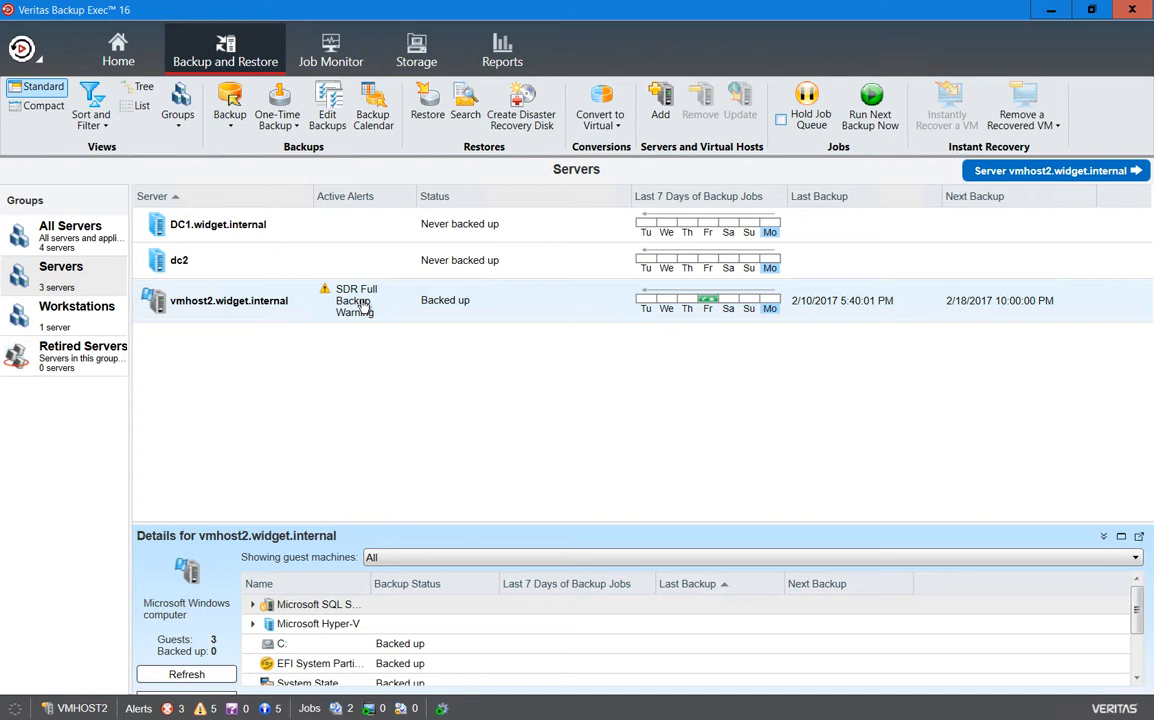
# - Review the backup and convert-to-virtual job types available for the server DC1.widget.internal
pyautogui.click(366, 229)
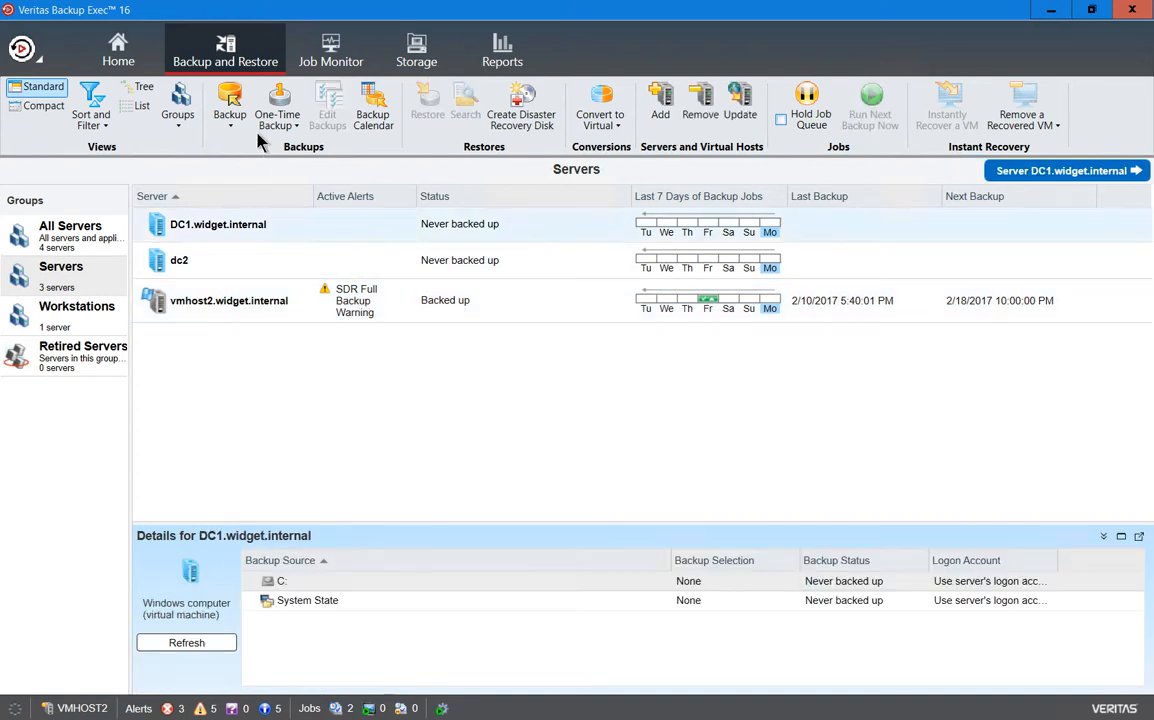
pyautogui.click(231, 114)
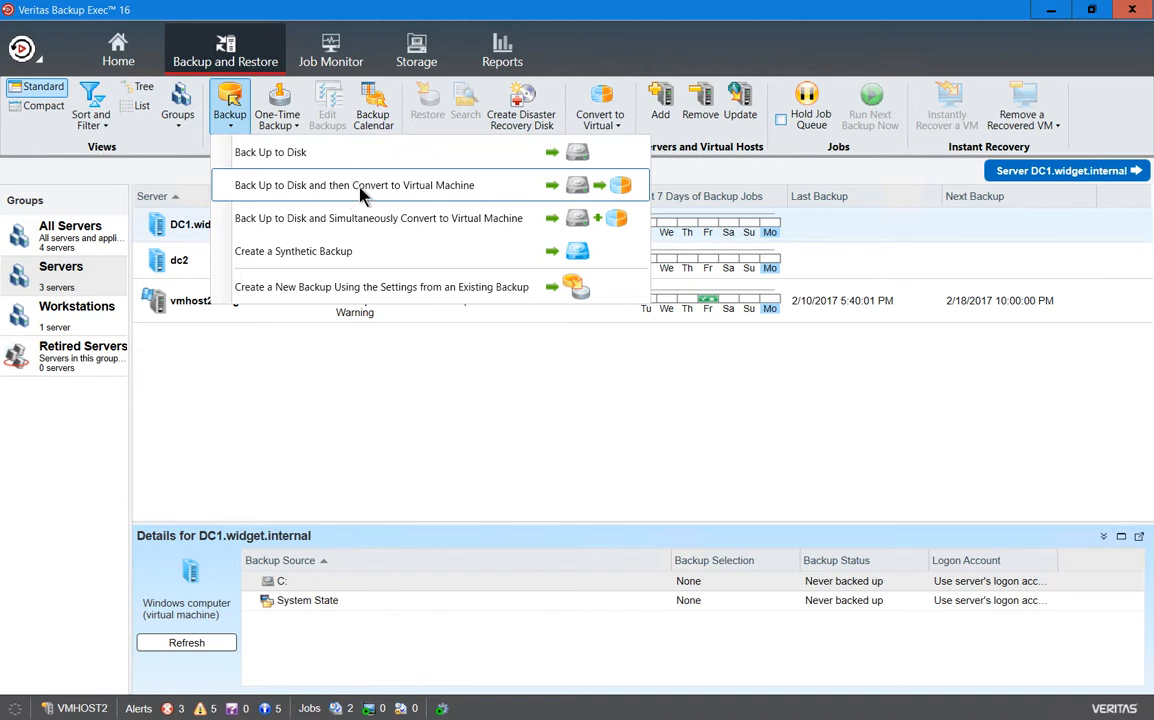
pyautogui.click(402, 406)
# - Start a One-Time Convert to Virtual Machine job for the server vmhost2.widget.internal
pyautogui.click(433, 303)
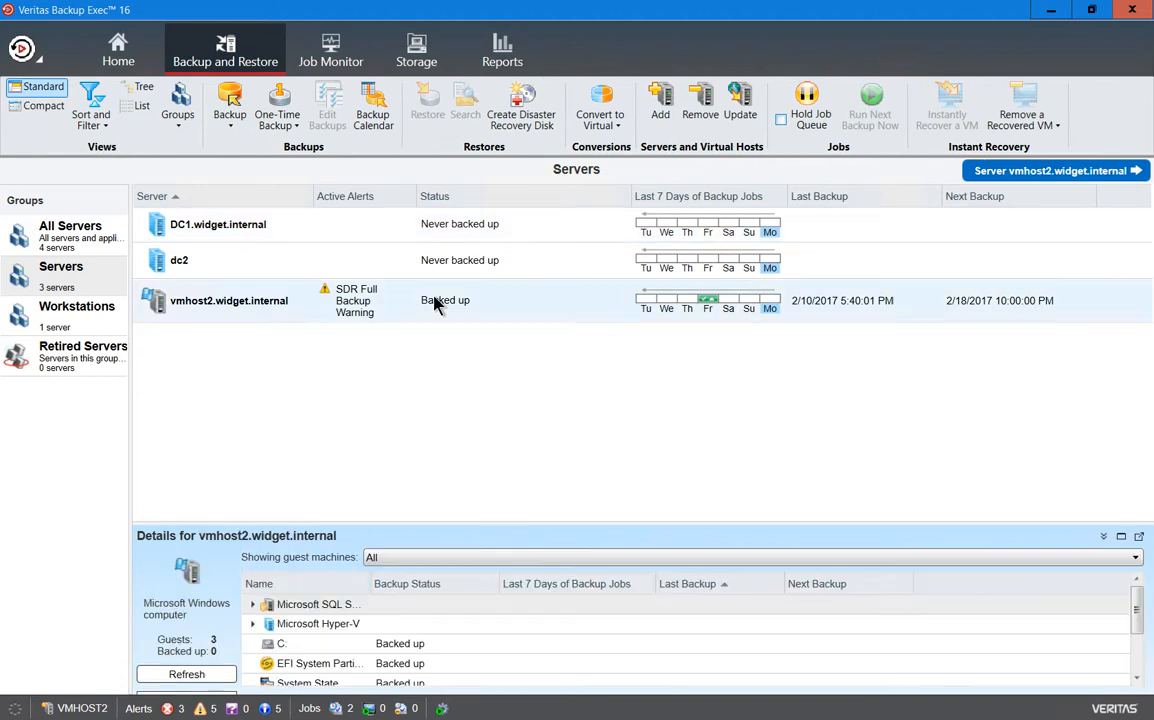
pyautogui.click(603, 112)
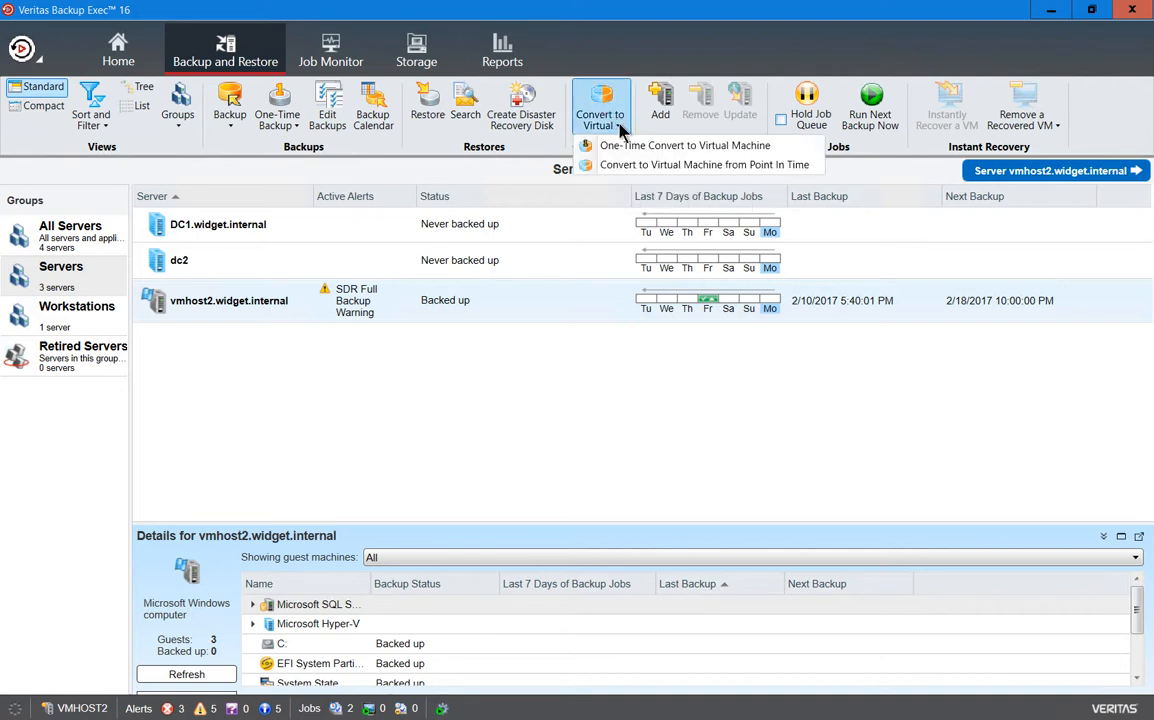
pyautogui.click(727, 150)
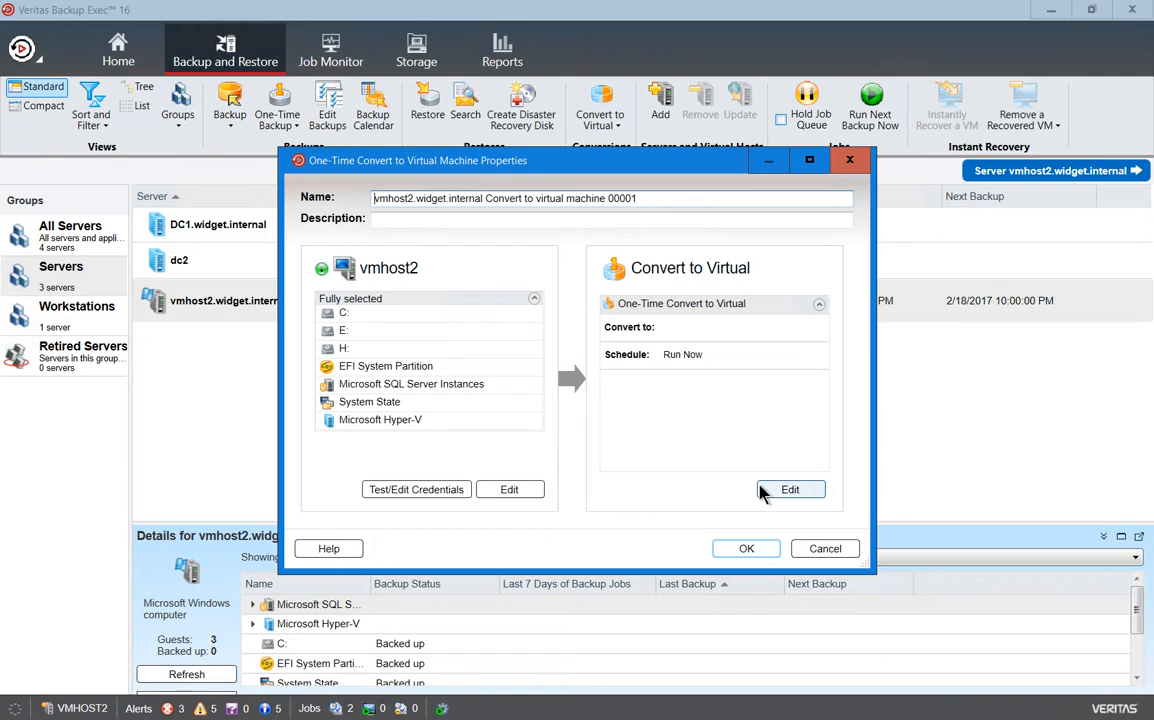
# - Exclude Microsoft Hyper-V from the conversion job's backup selections and accept the selection
pyautogui.click(505, 490)
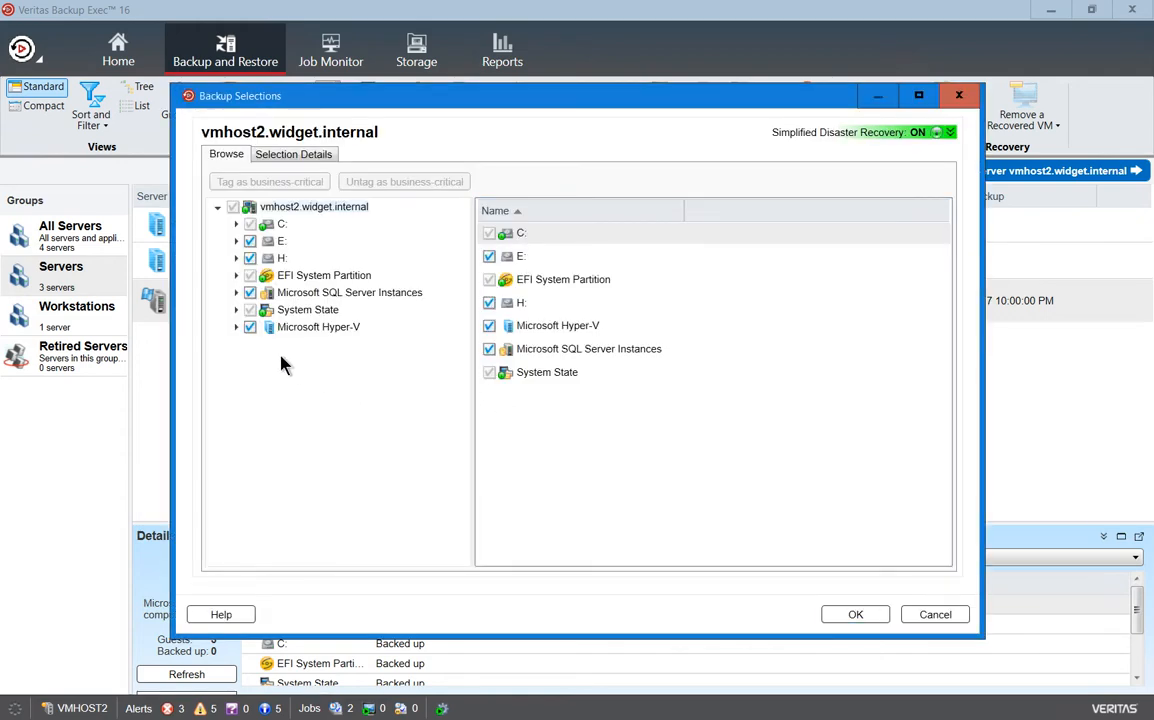
pyautogui.doubleClick(296, 329)
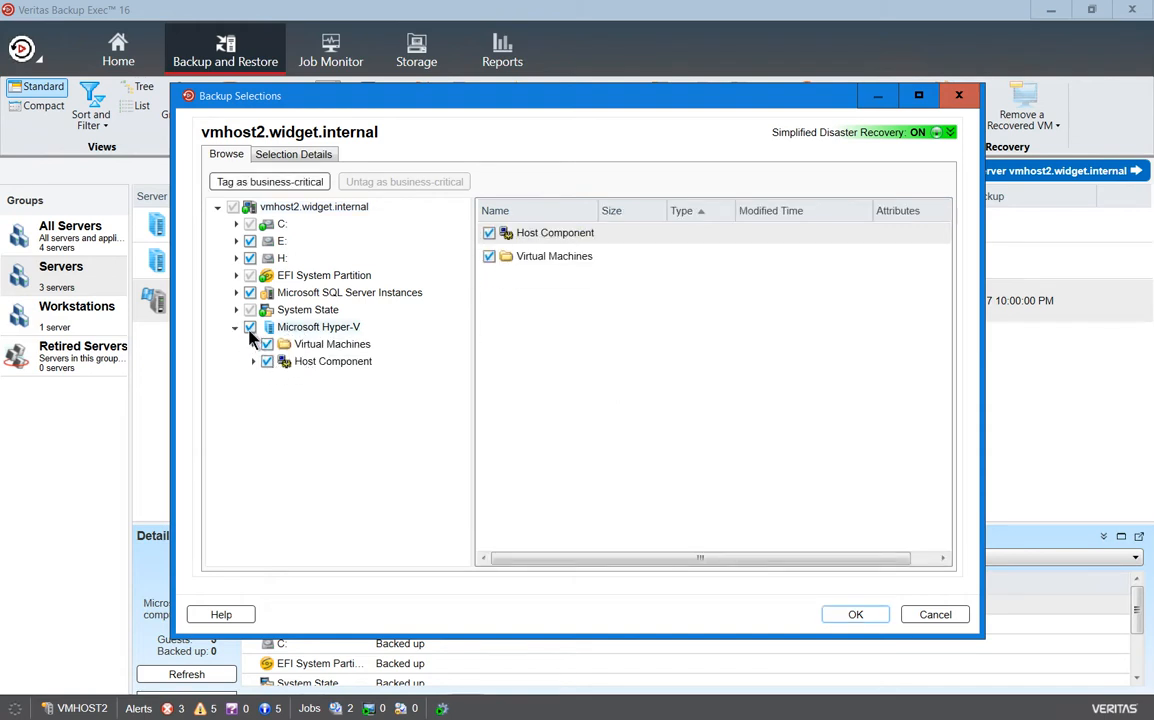
pyautogui.click(250, 328)
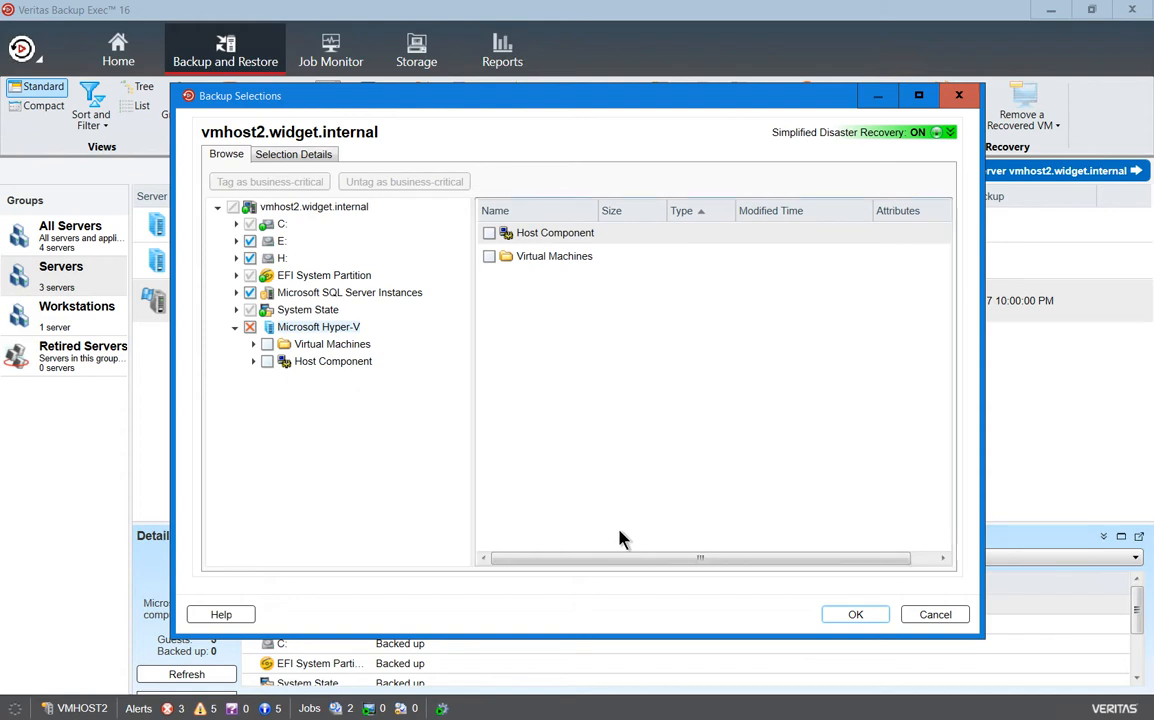
pyautogui.click(852, 615)
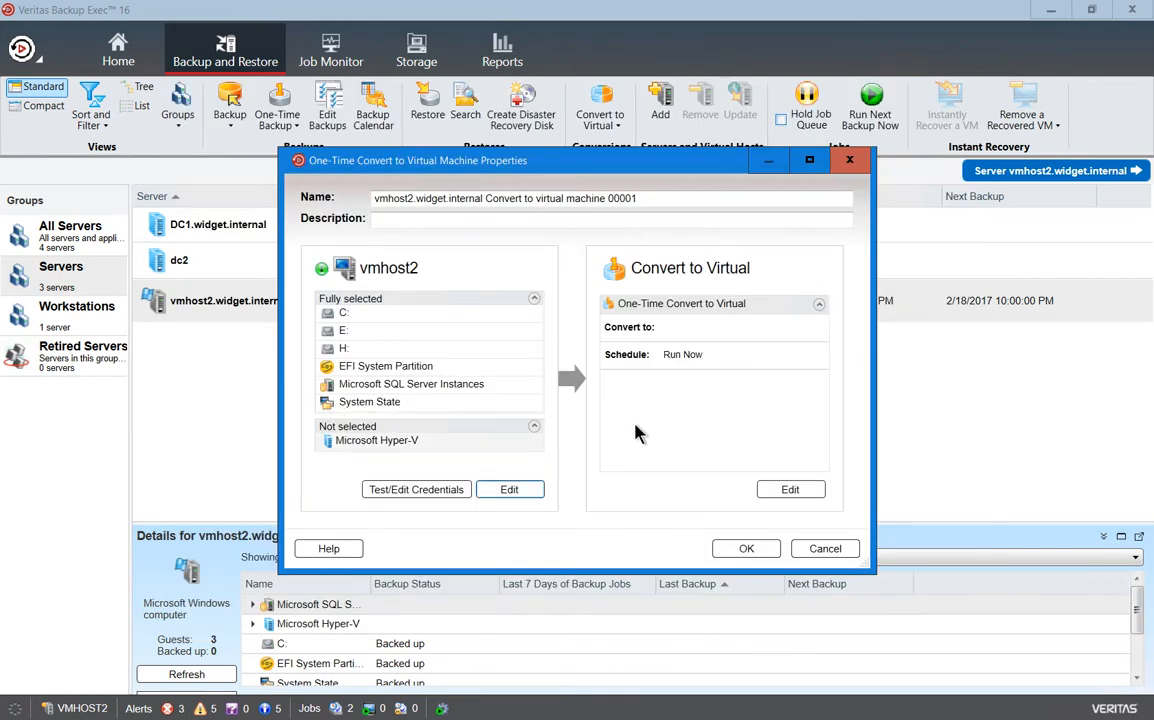
# - Open the Convert to Virtual options and review the job's schedule, notification and conversion settings
pyautogui.click(790, 490)
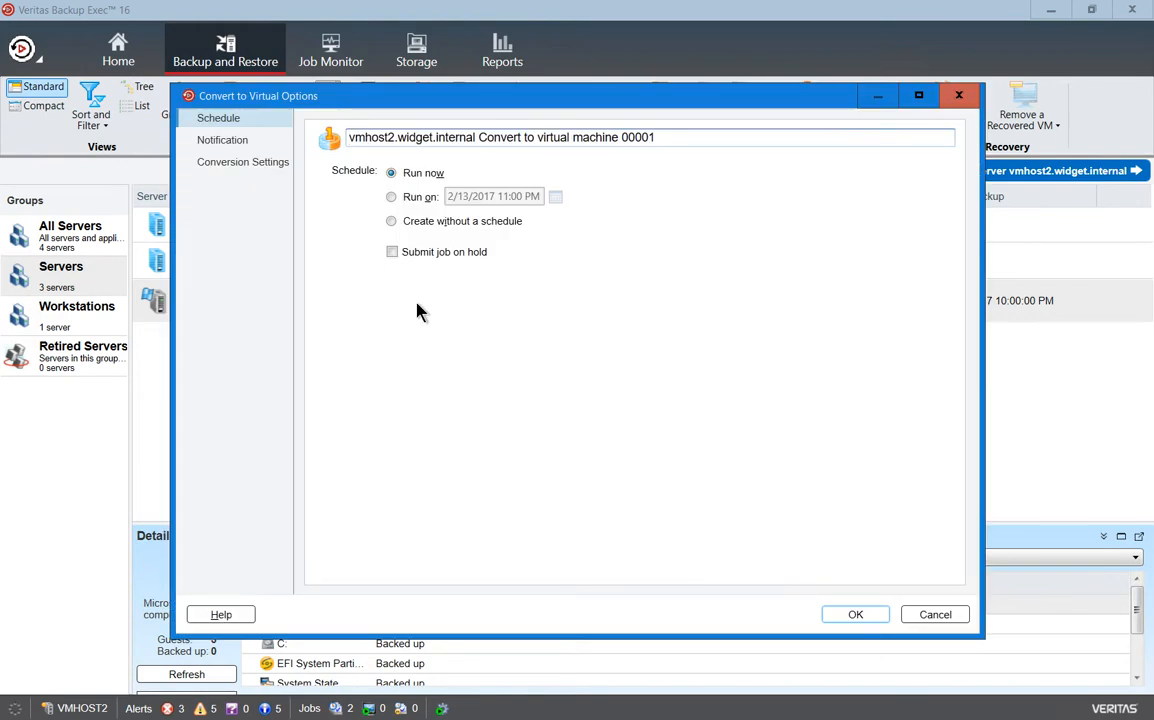
pyautogui.click(224, 141)
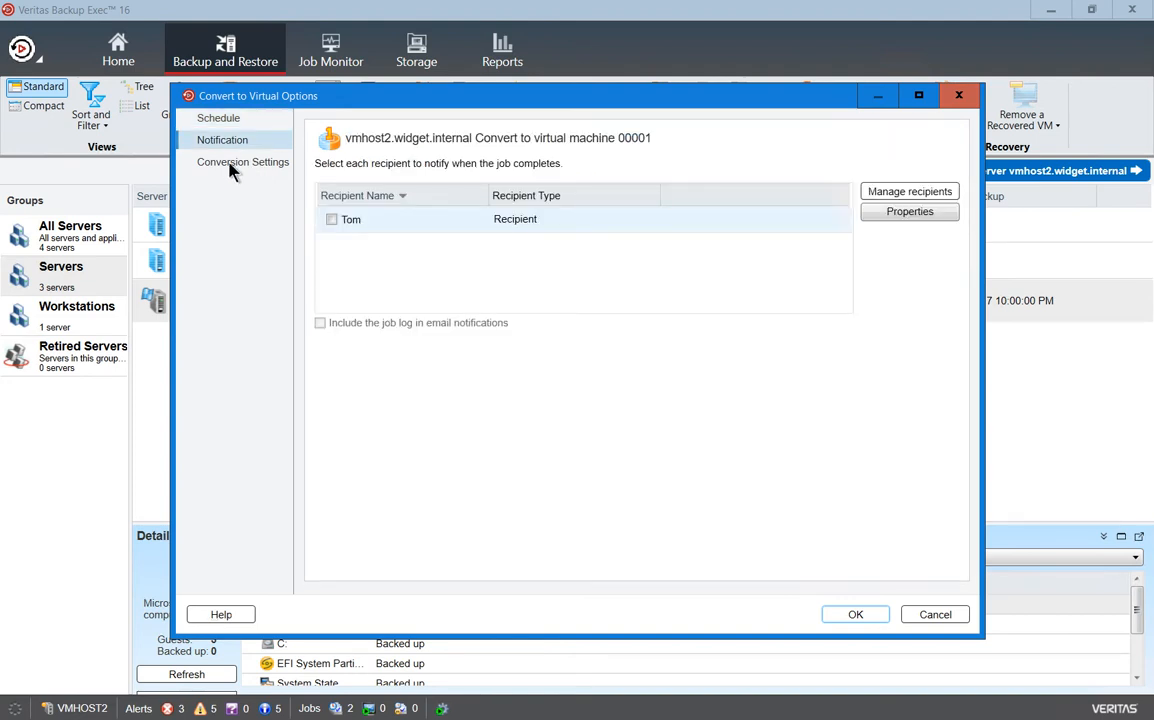
pyautogui.click(229, 168)
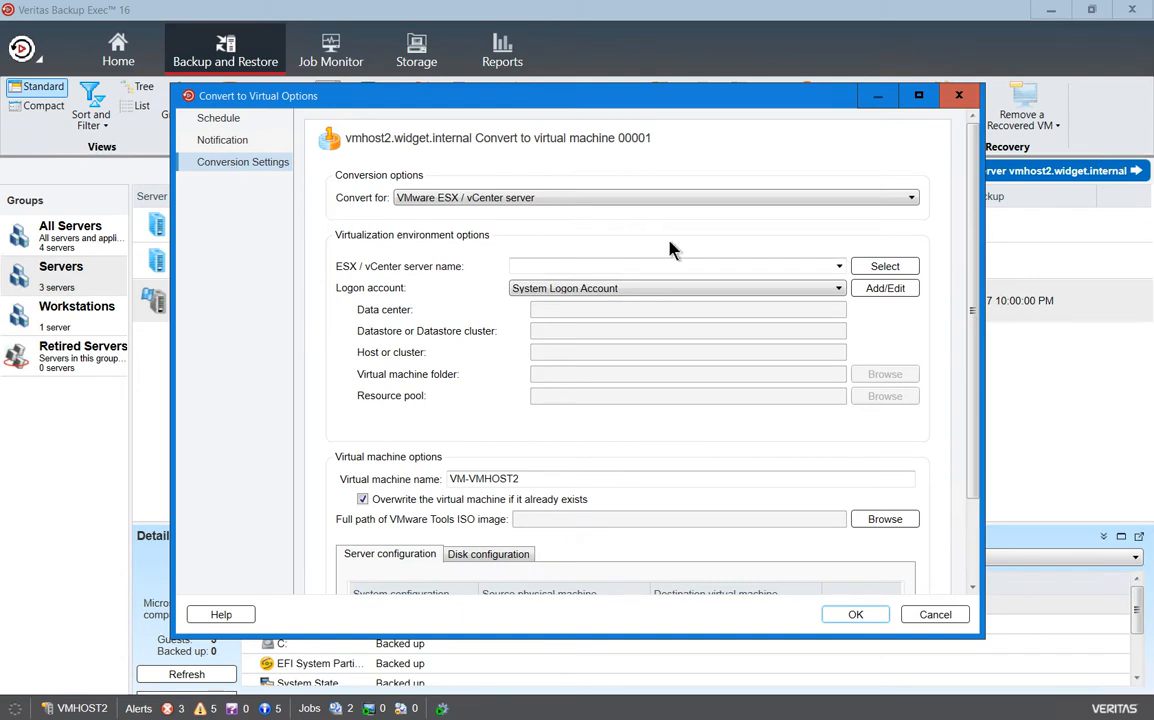
# - Keep VMware ESX / vCenter server as the conversion target and check its available server names and logon accounts
pyautogui.click(654, 198)
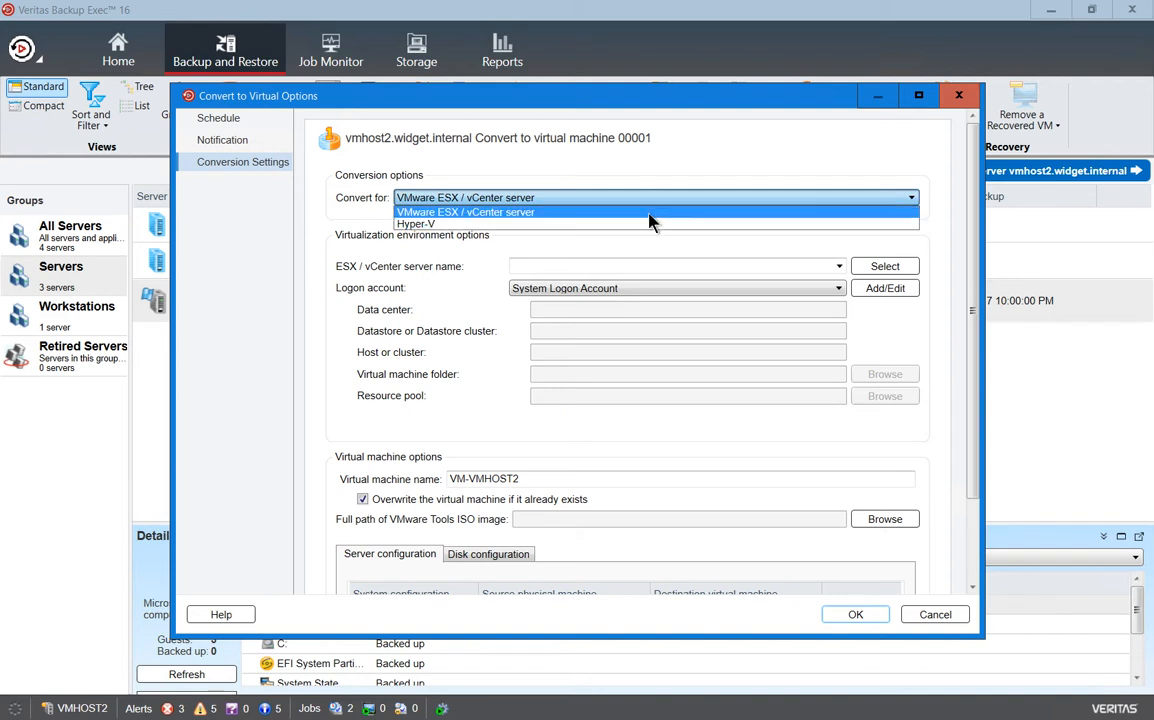
pyautogui.click(650, 215)
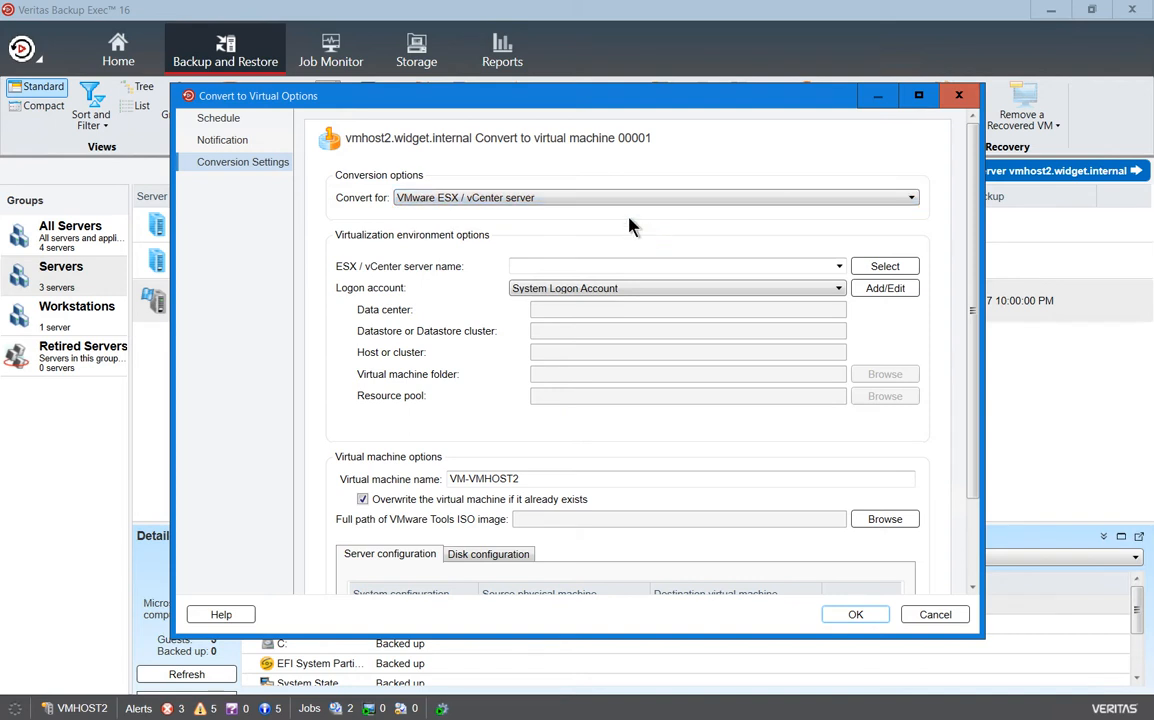
pyautogui.click(617, 263)
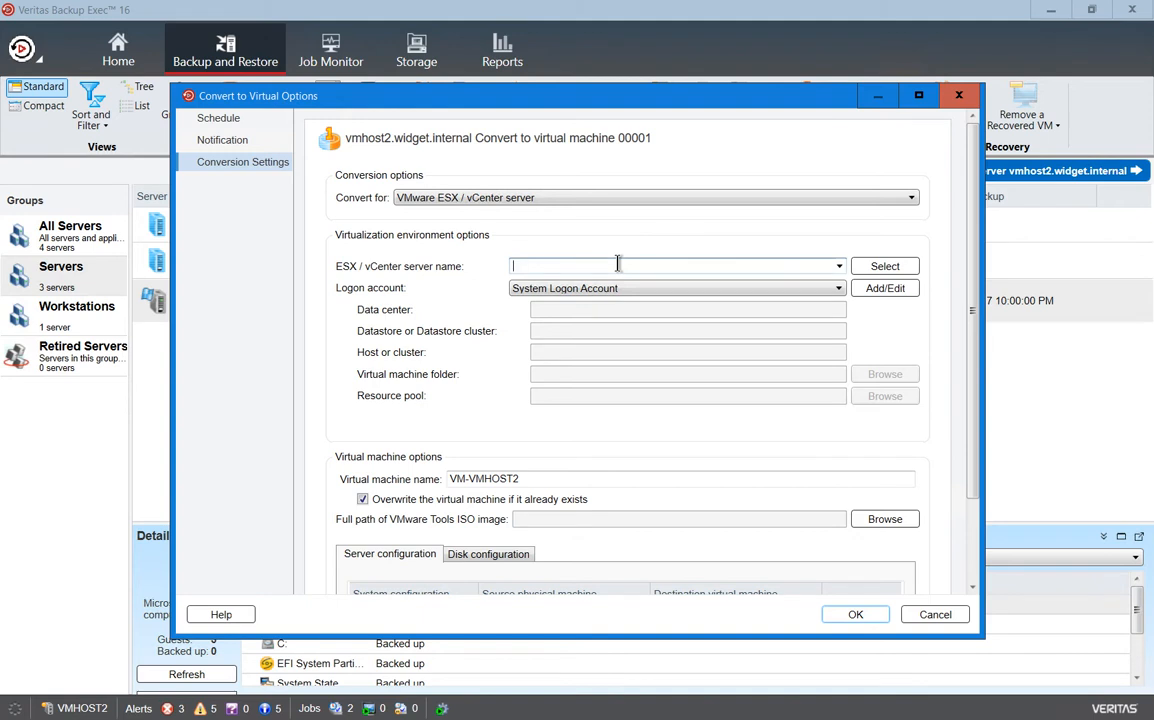
pyautogui.click(839, 267)
pyautogui.click(842, 270)
pyautogui.click(885, 289)
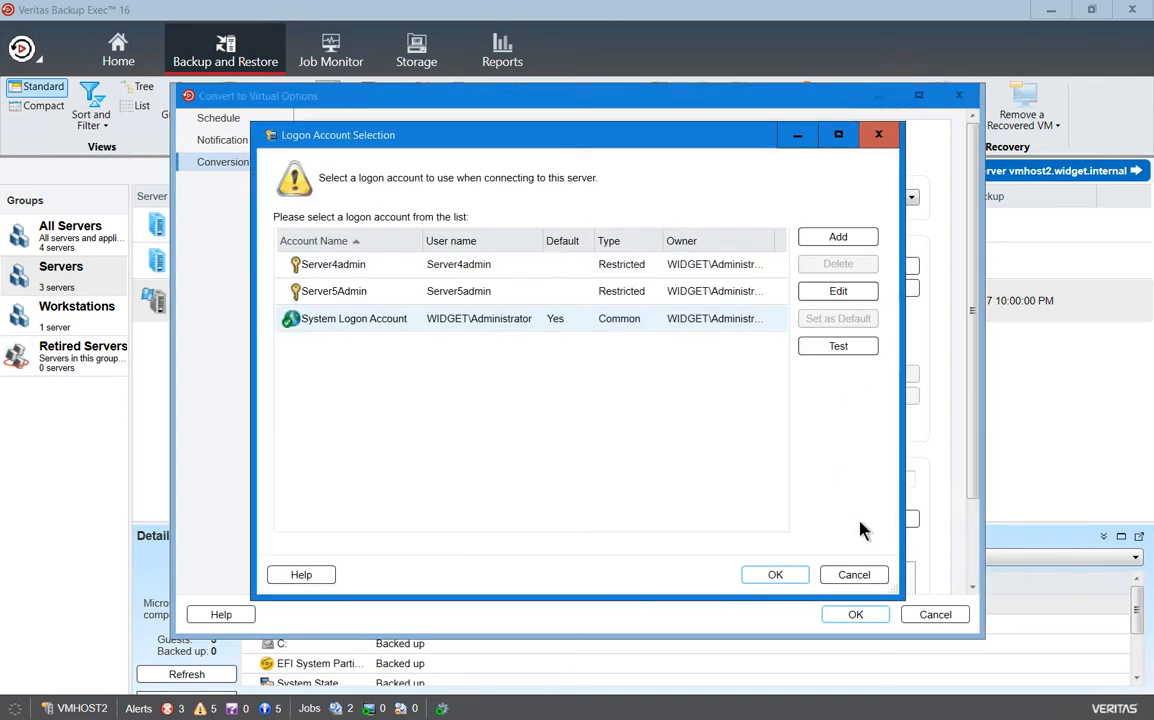
pyautogui.click(853, 576)
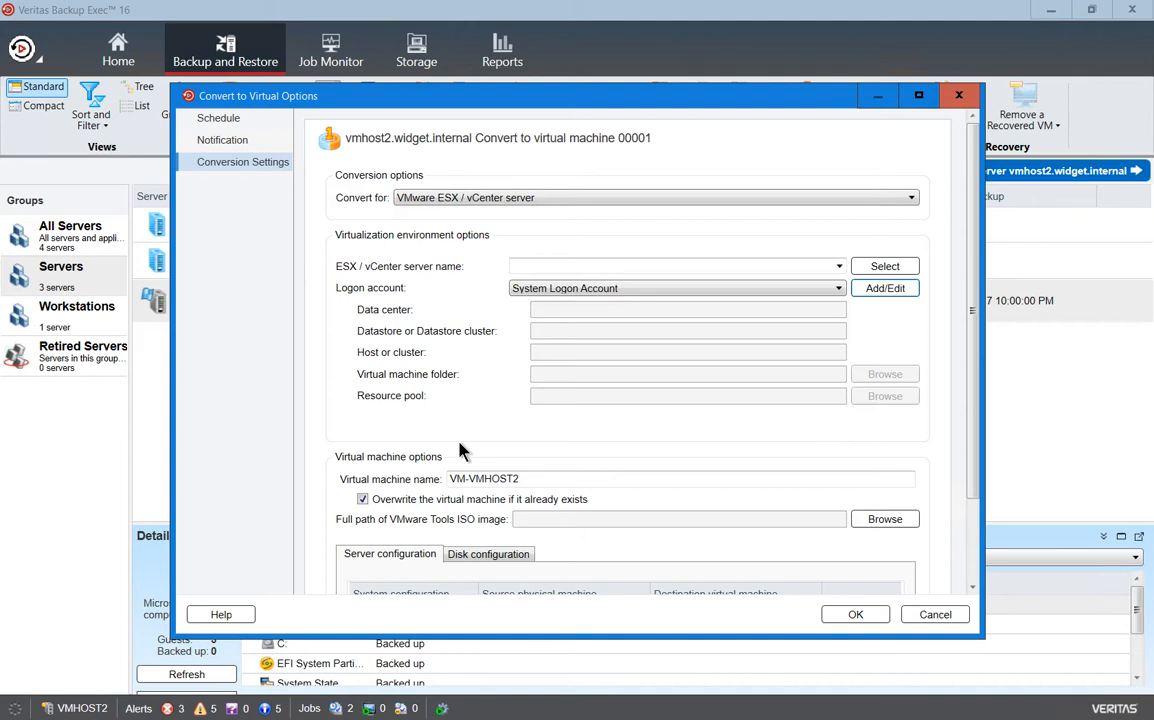
# - Set the destination virtual machine's physical RAM to 16756 MB and its CPU count to 4
pyautogui.click(551, 479)
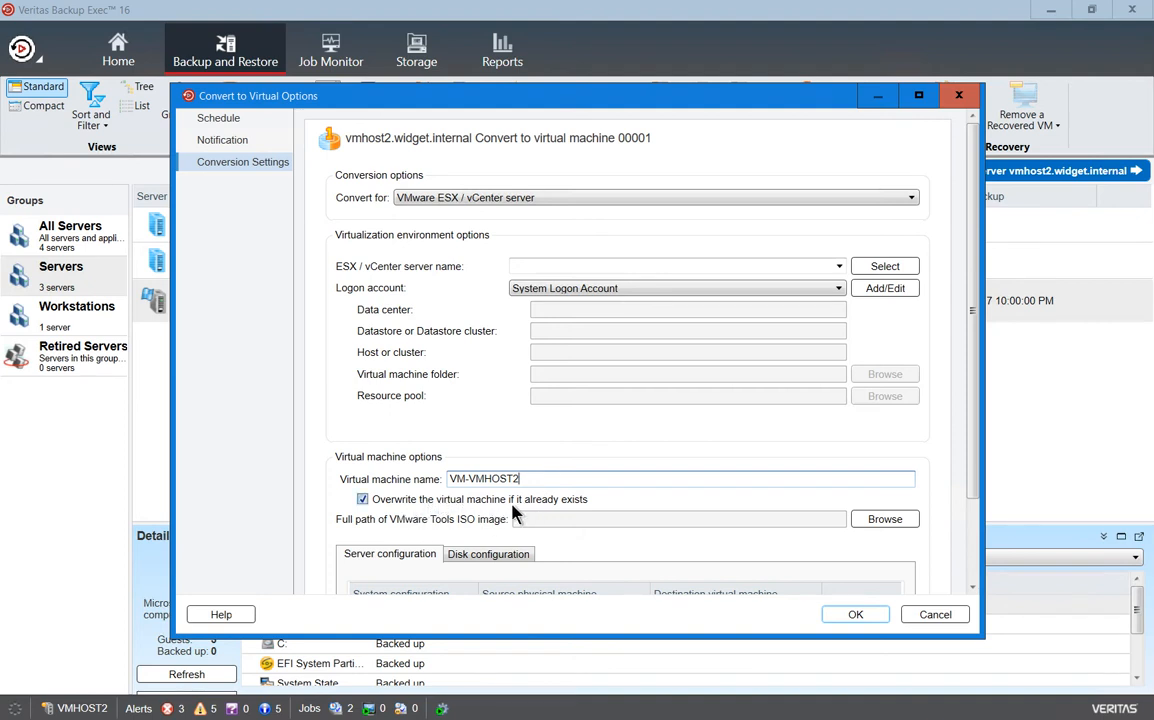
pyautogui.moveTo(971, 469); pyautogui.dragTo(981, 576)
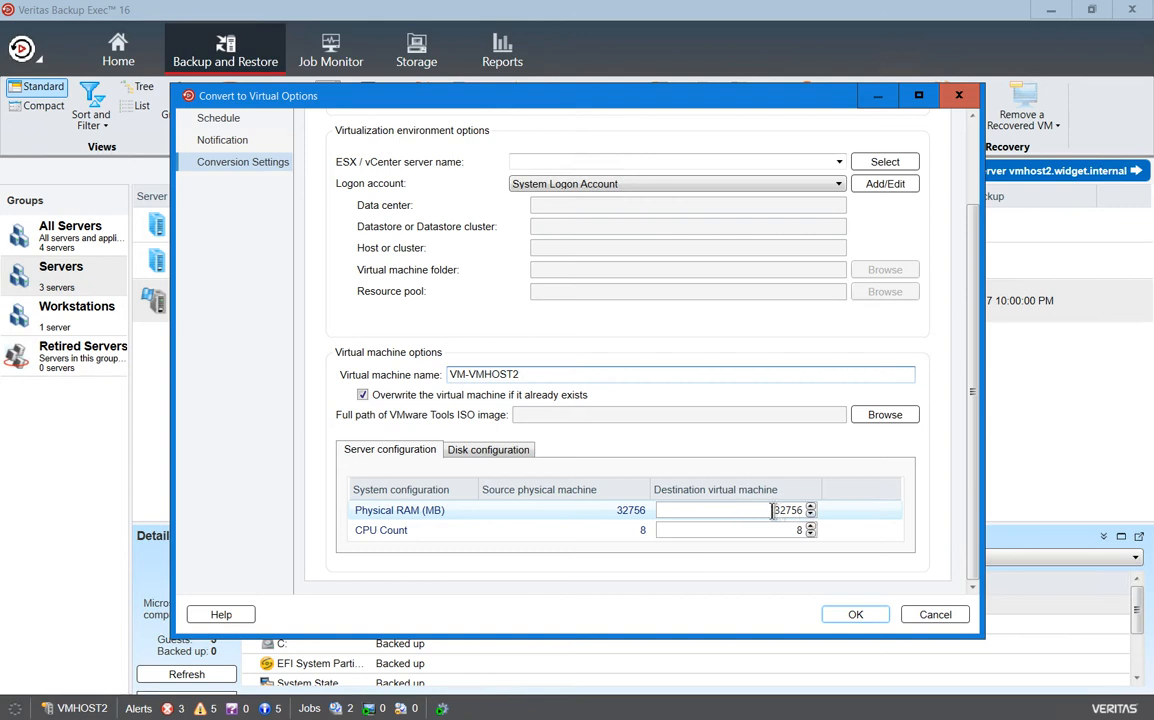
pyautogui.moveTo(773, 510); pyautogui.dragTo(785, 510)
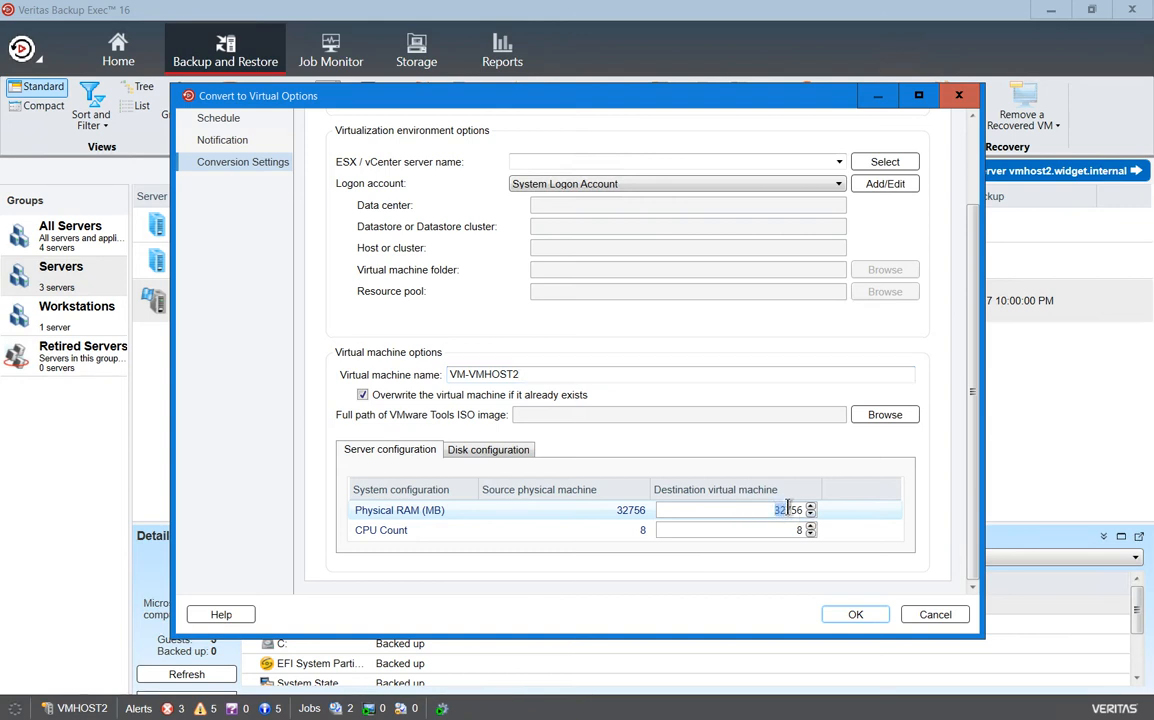
pyautogui.write('16')
pyautogui.press('Tab')
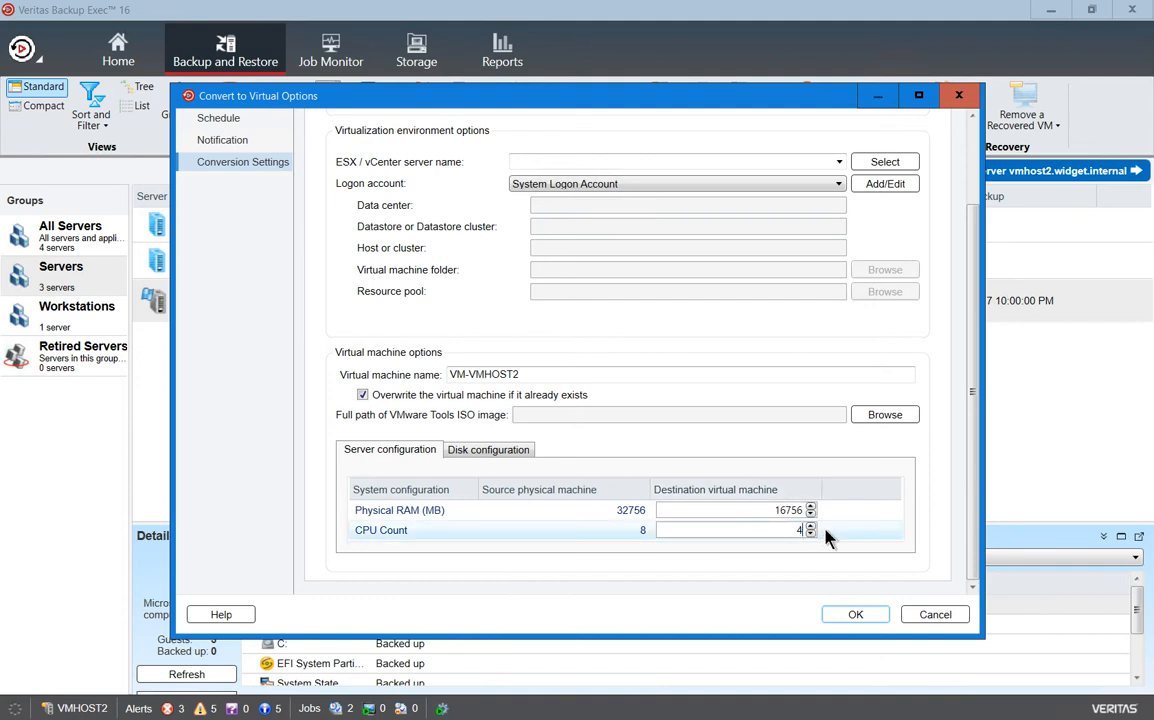
pyautogui.write('4')
# - Open the disk configuration of Disk 0 and review the disk types it offers
pyautogui.click(490, 455)
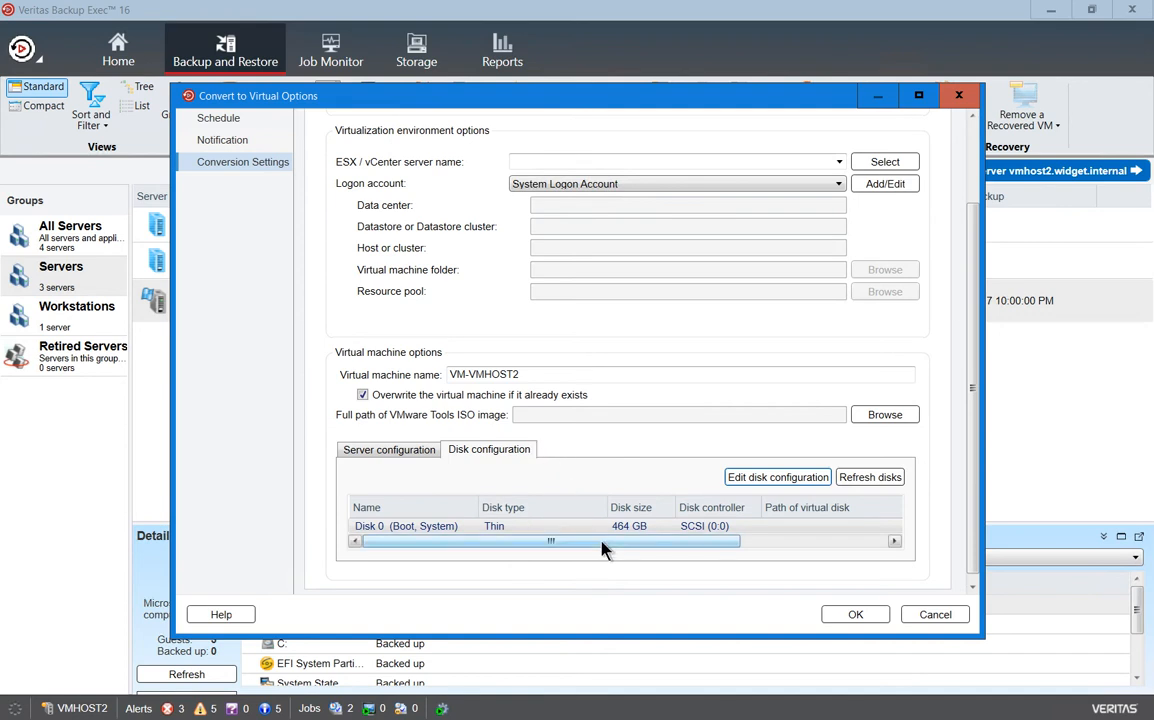
pyautogui.click(750, 478)
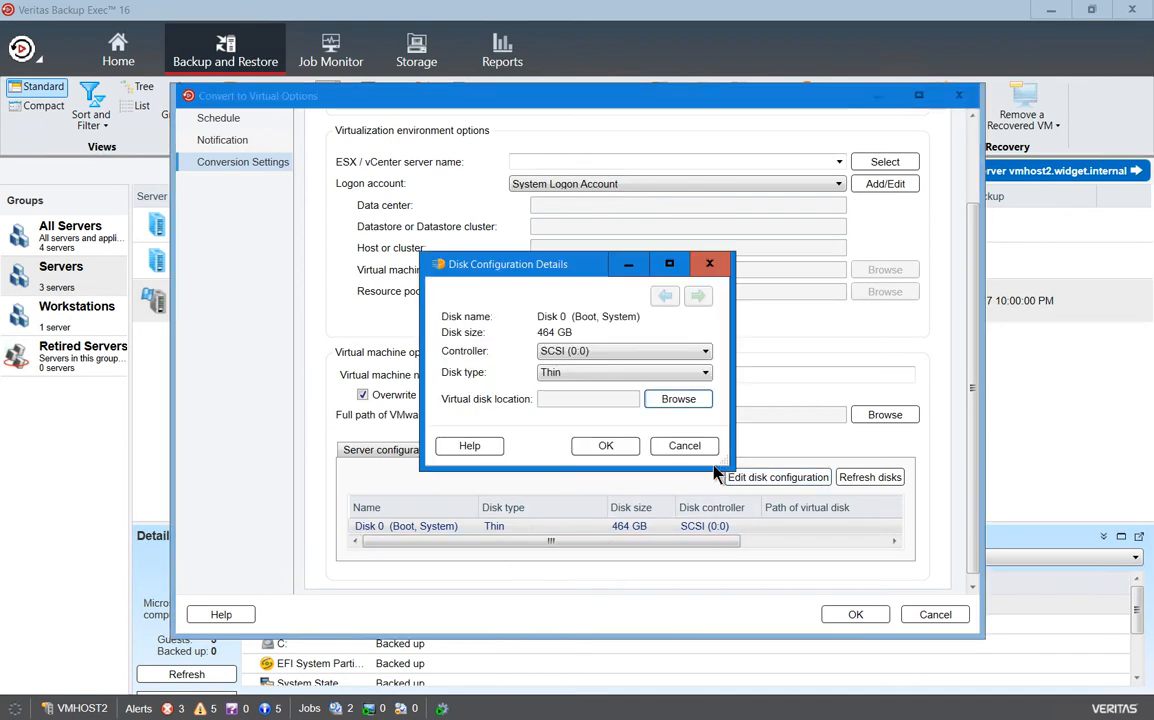
pyautogui.click(618, 373)
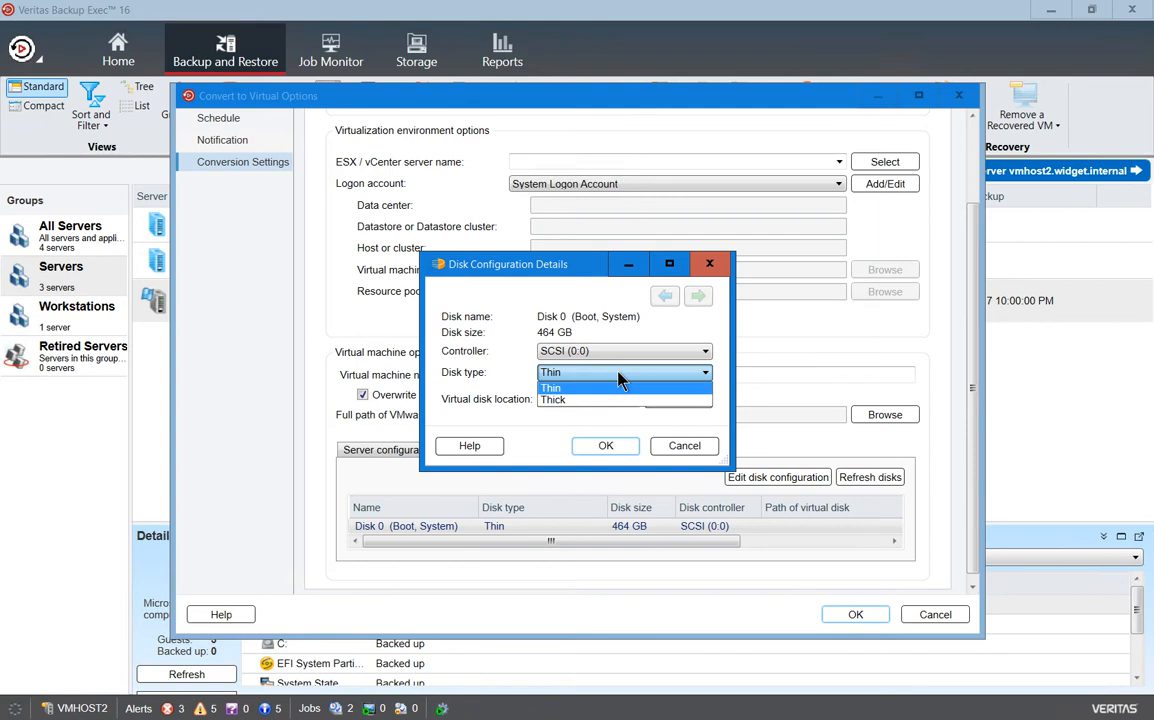
pyautogui.click(618, 373)
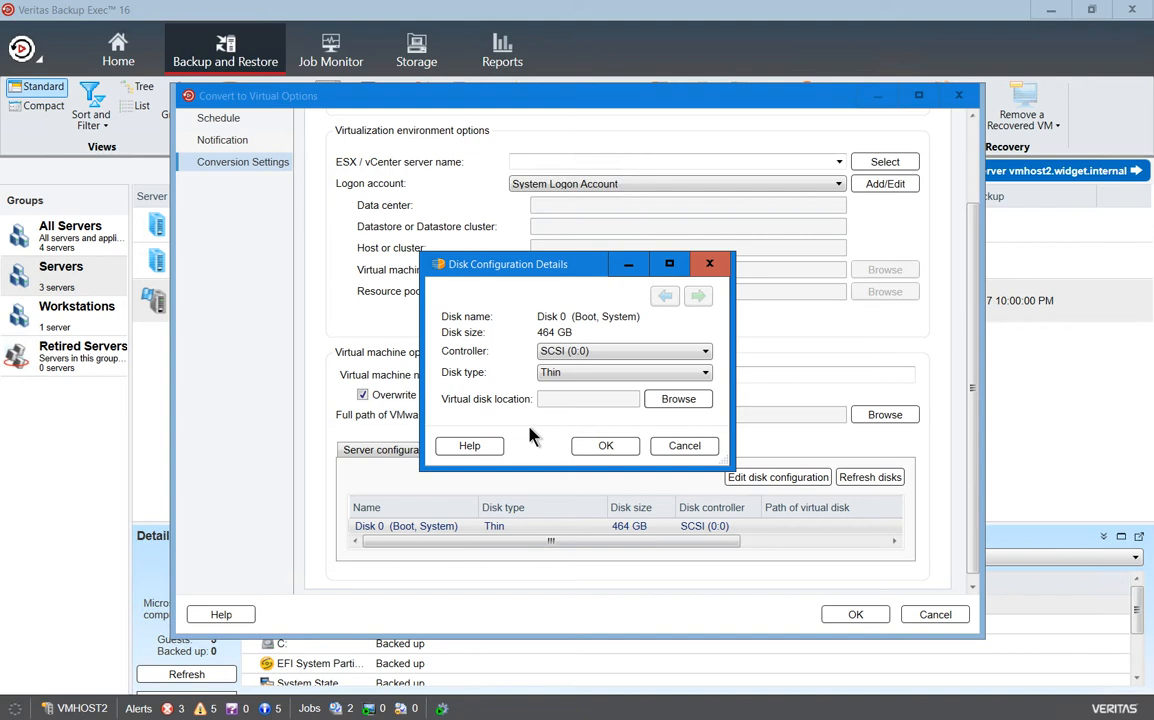
pyautogui.click(606, 374)
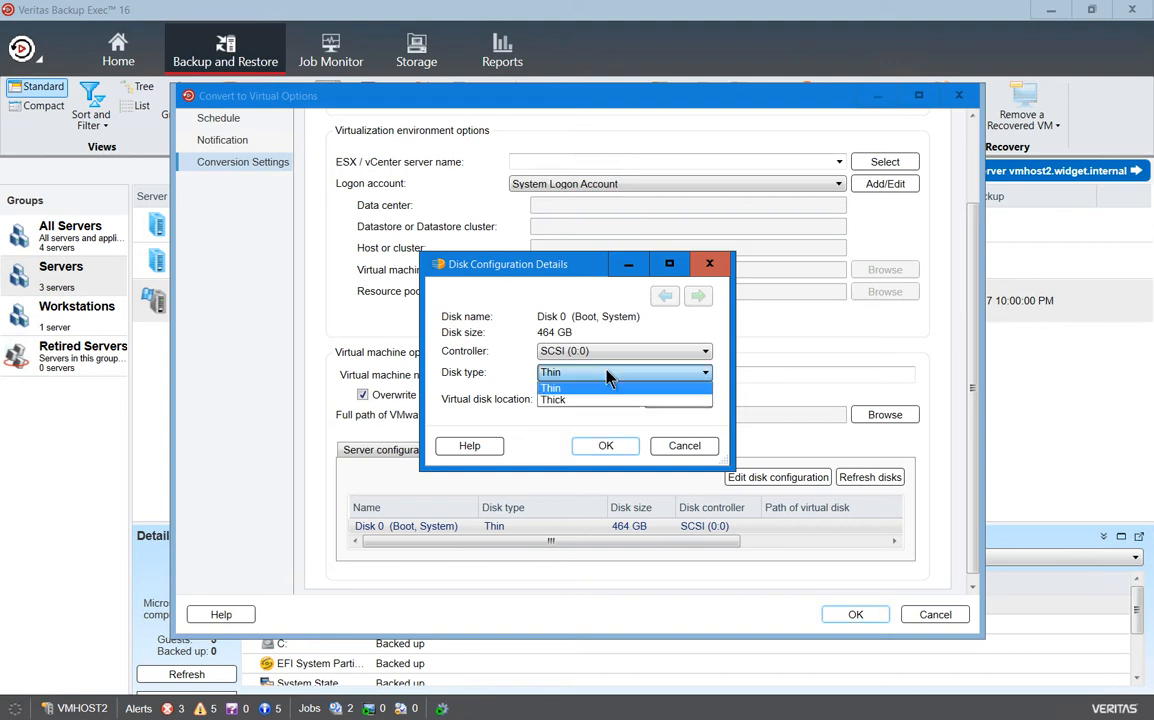
pyautogui.click(606, 374)
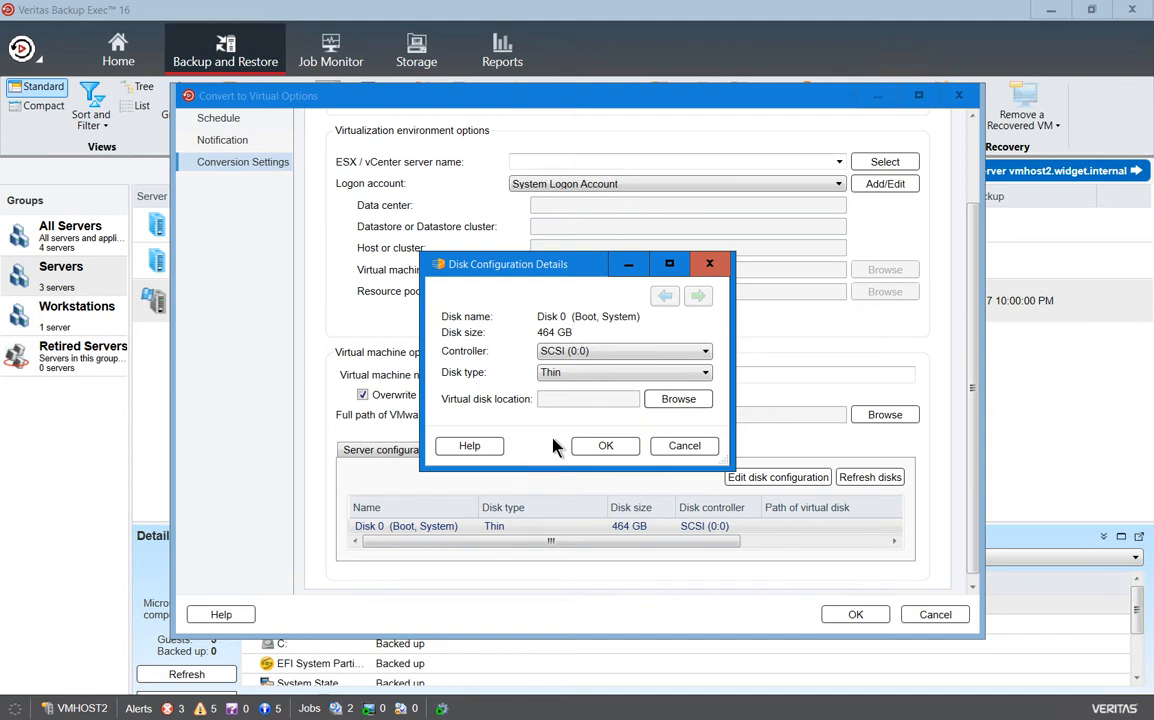
# - Try to browse for a virtual disk location for Disk 0, then cancel the disk configuration
pyautogui.click(677, 399)
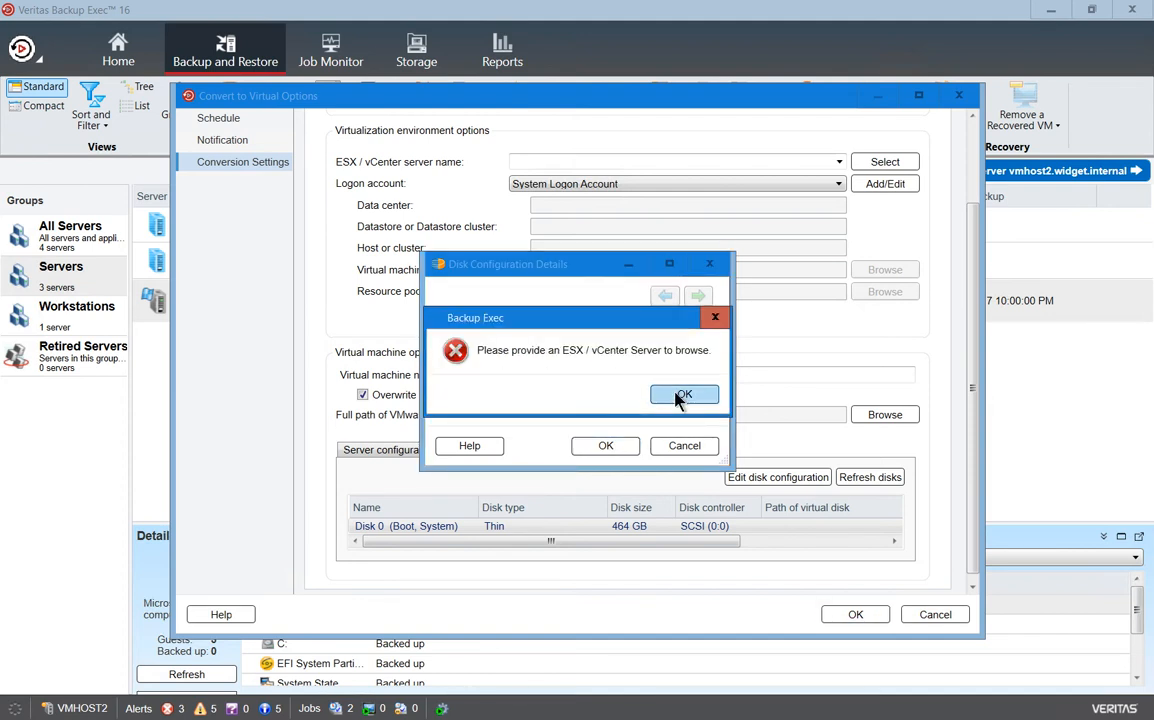
pyautogui.click(679, 397)
pyautogui.click(684, 446)
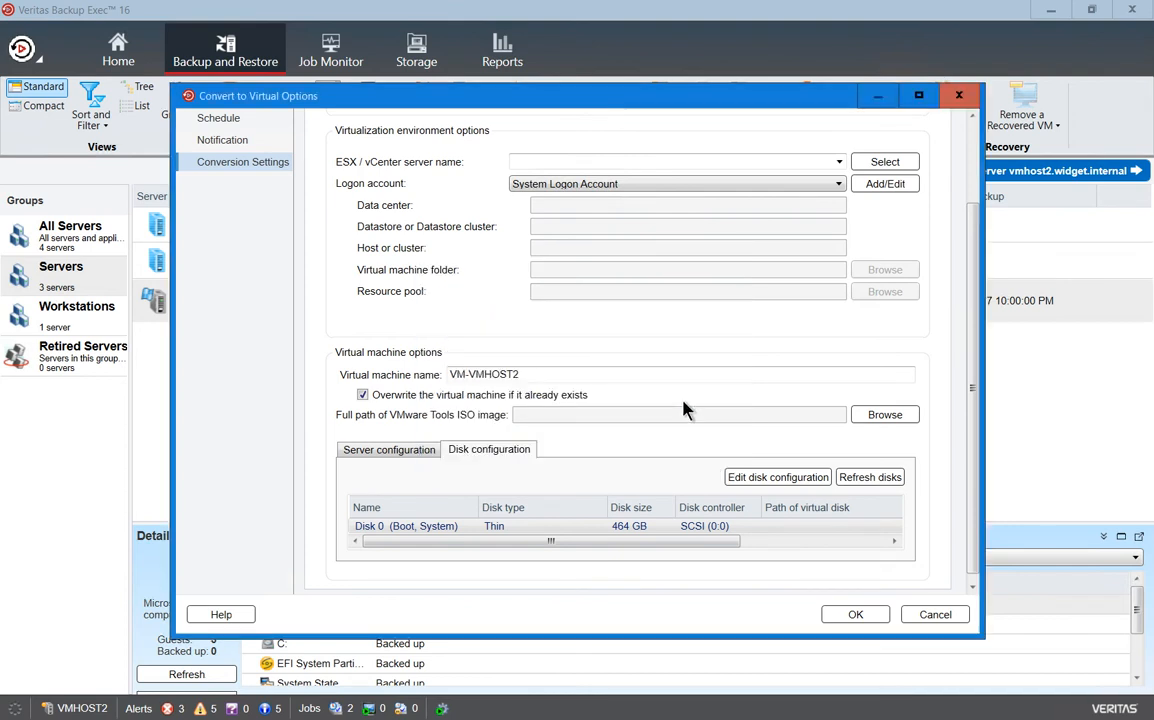
# - Check the logon accounts and ESX / vCenter servers offered for the VMware environment
pyautogui.click(742, 183)
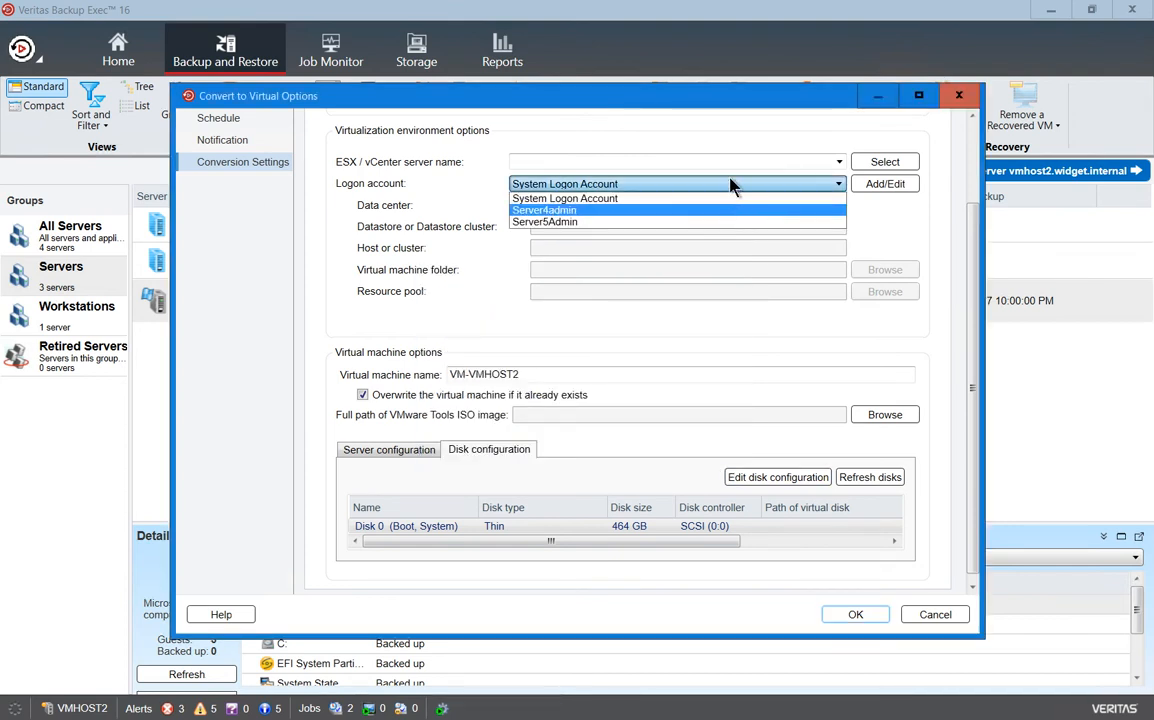
pyautogui.click(734, 184)
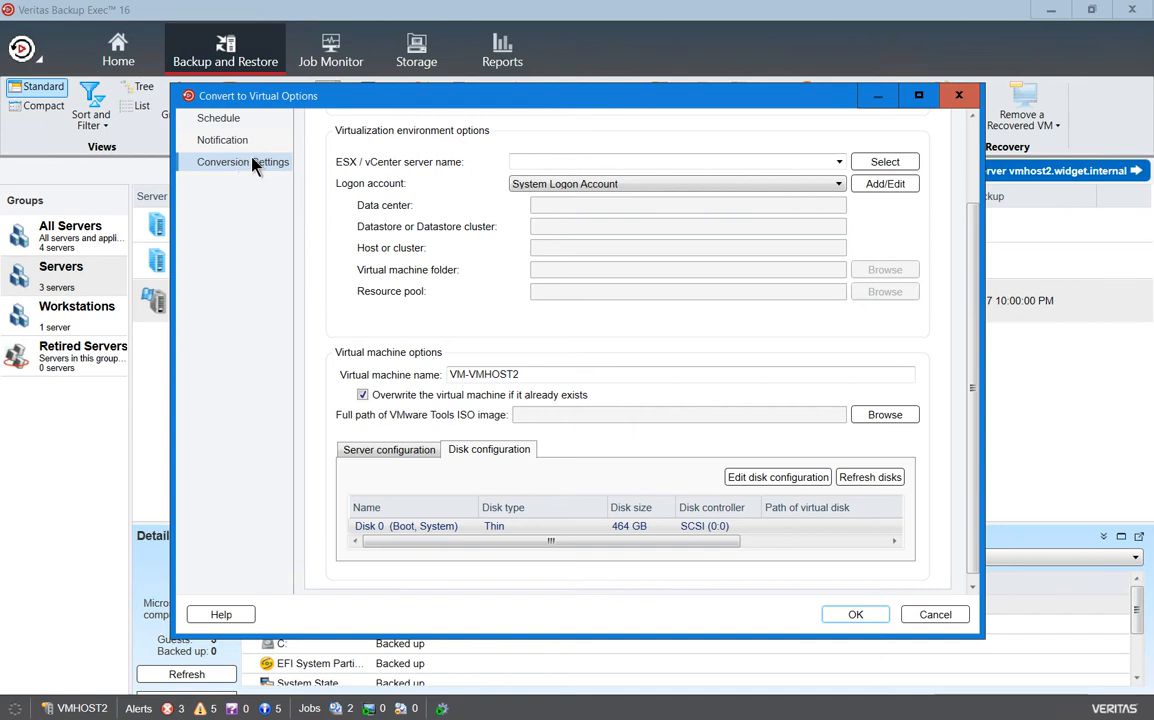
pyautogui.click(837, 162)
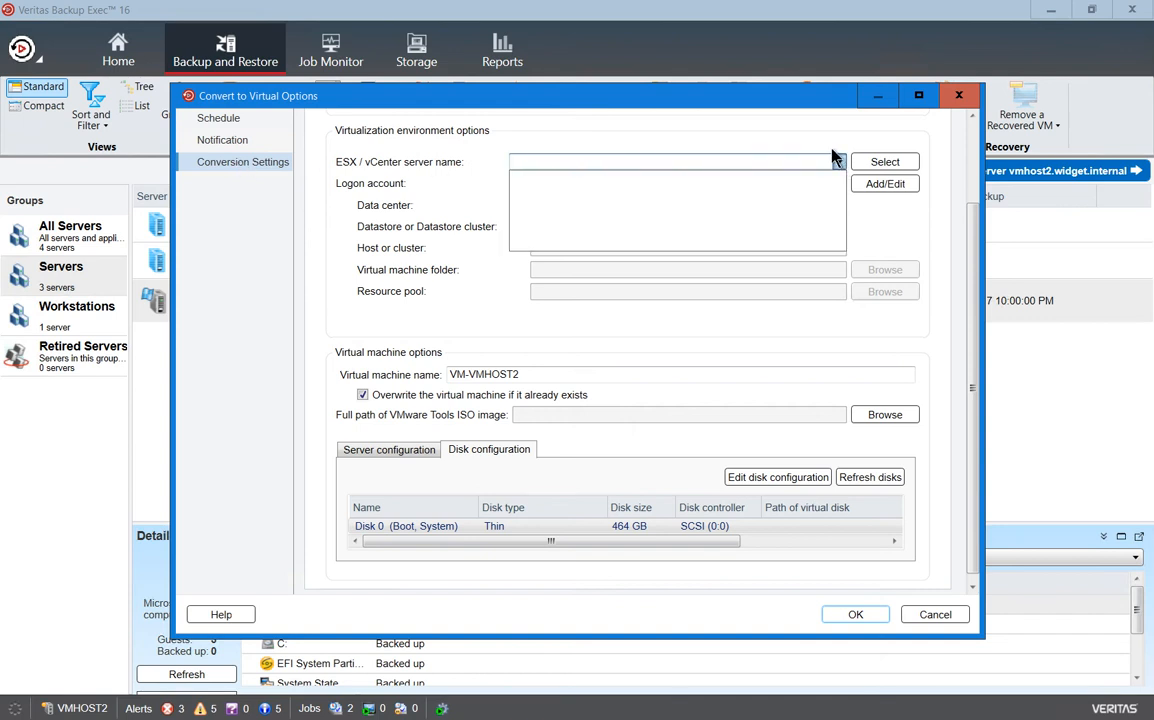
pyautogui.click(837, 160)
# - Change the conversion target to Hyper-V in the job's conversion settings
pyautogui.click(207, 143)
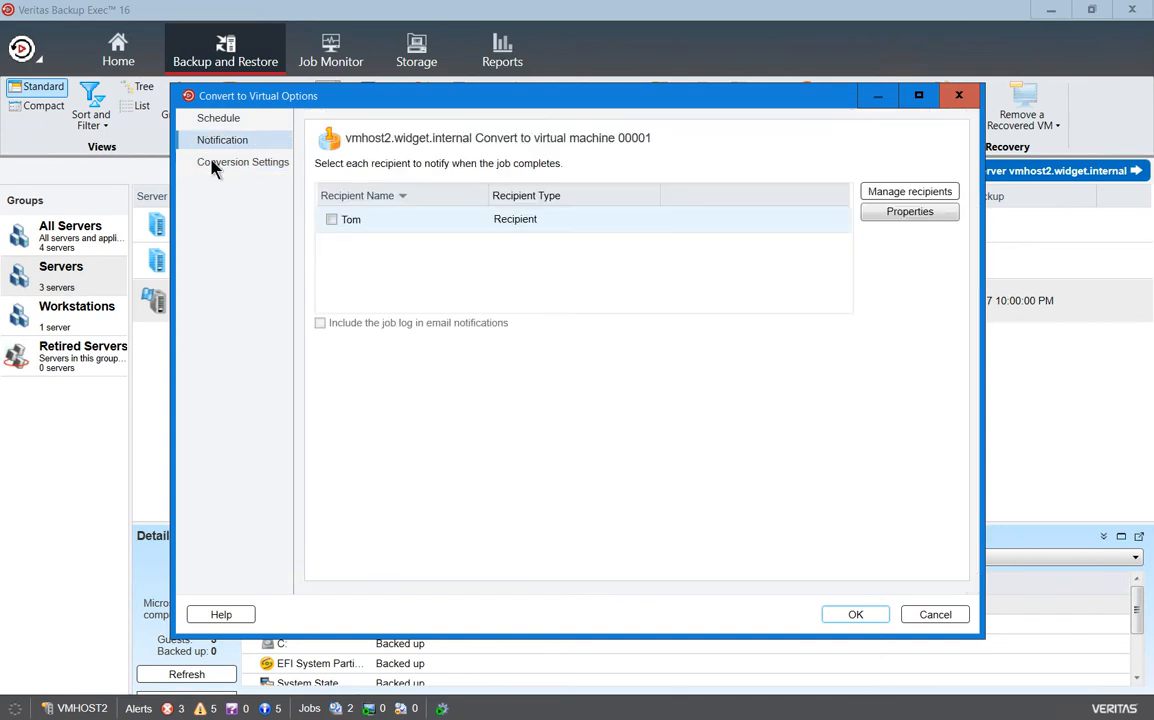
pyautogui.click(212, 166)
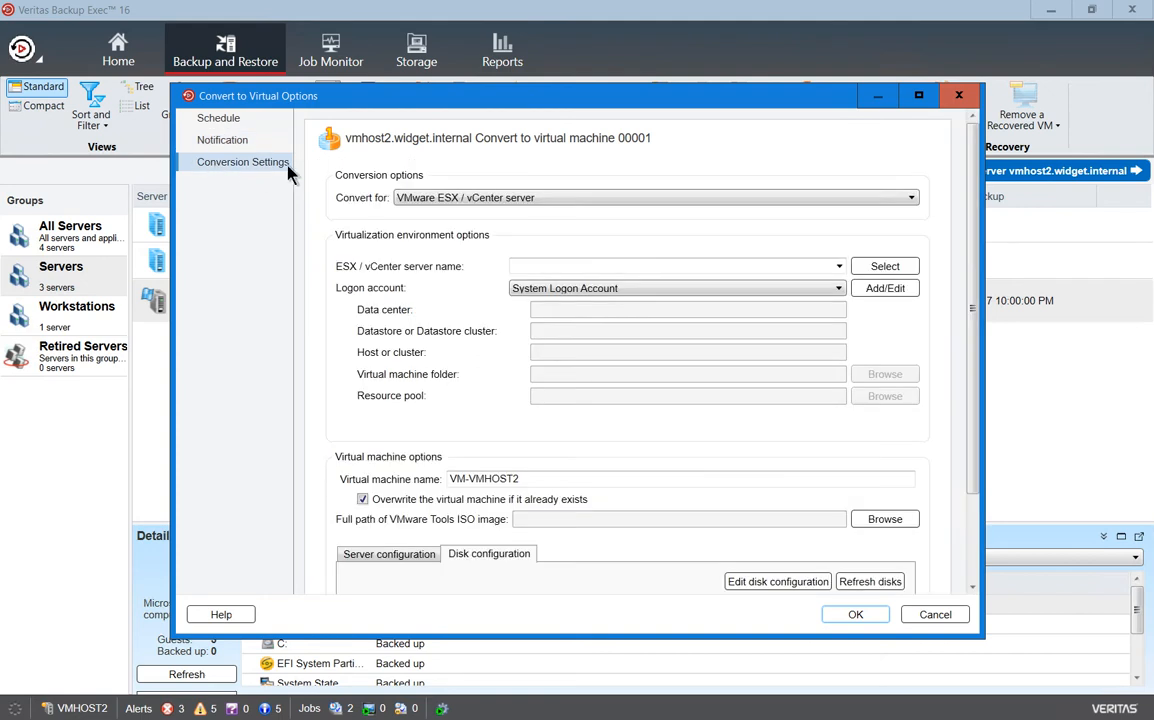
pyautogui.click(428, 198)
pyautogui.click(424, 225)
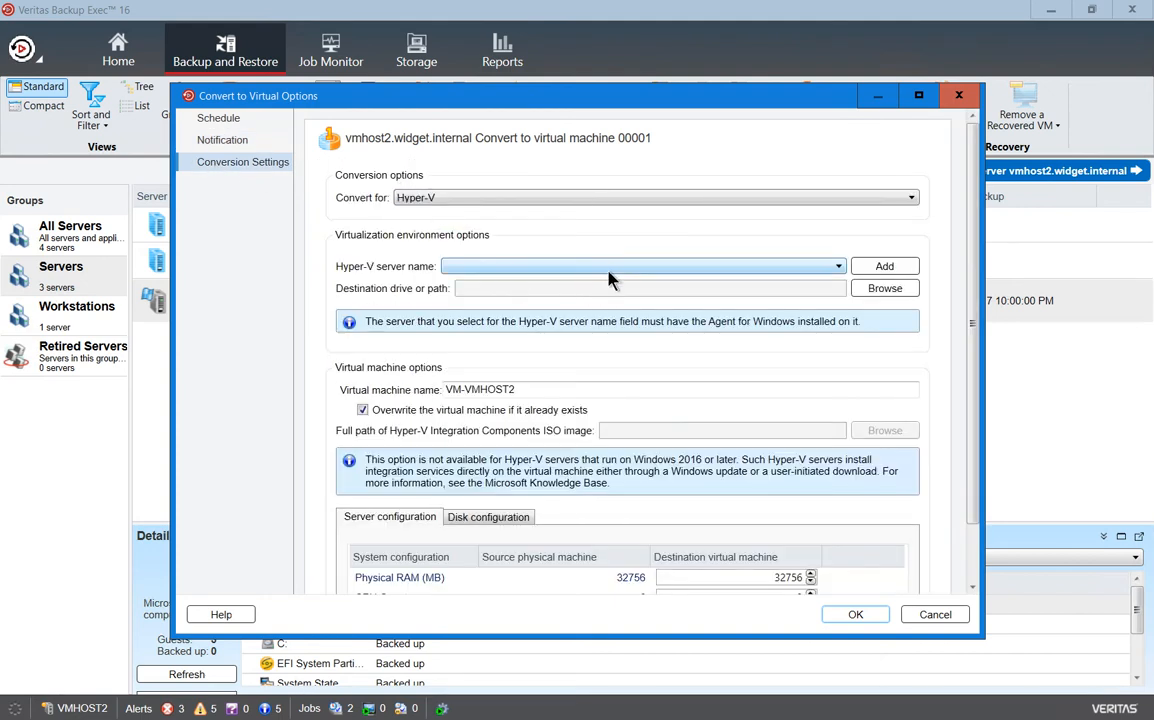
# - Start adding a Microsoft Hyper-V host as a server up to the trust question, then cancel
pyautogui.click(885, 266)
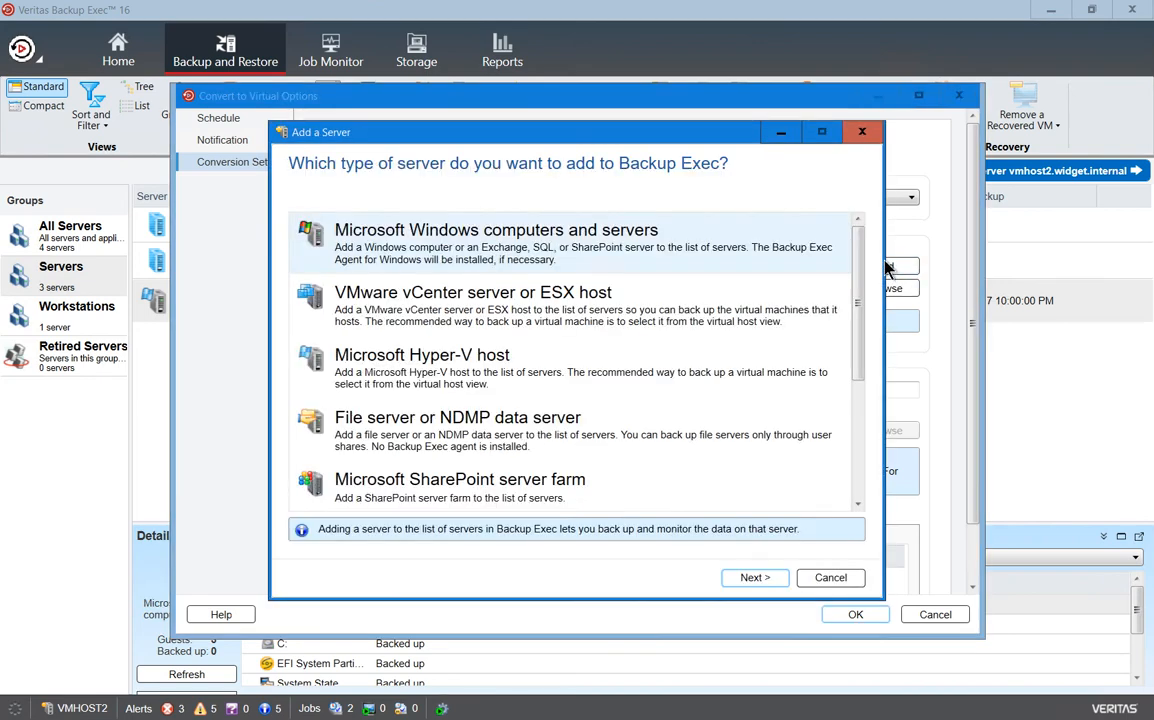
pyautogui.click(543, 375)
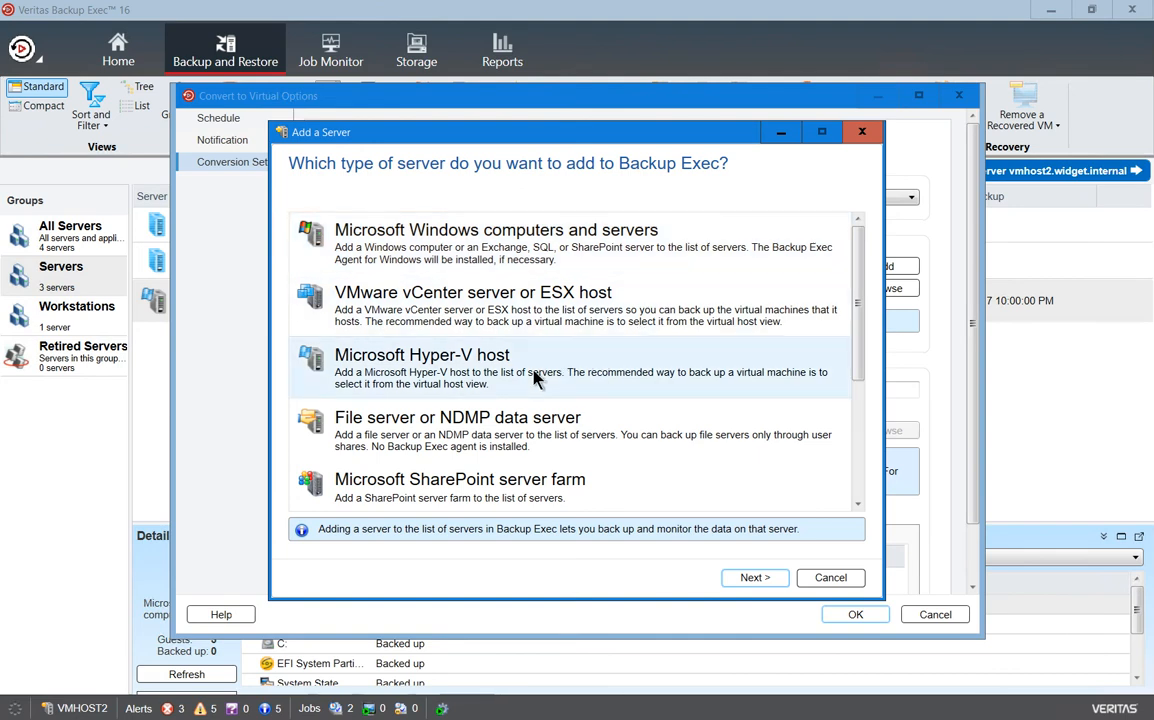
pyautogui.click(755, 580)
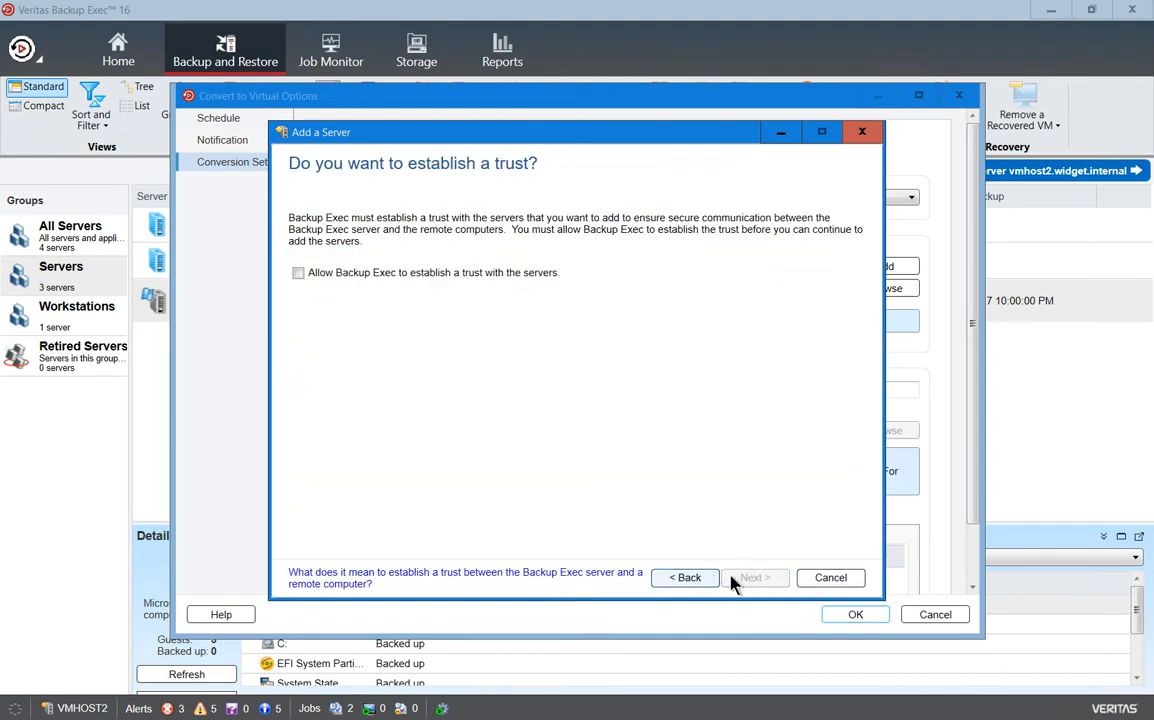
pyautogui.click(828, 578)
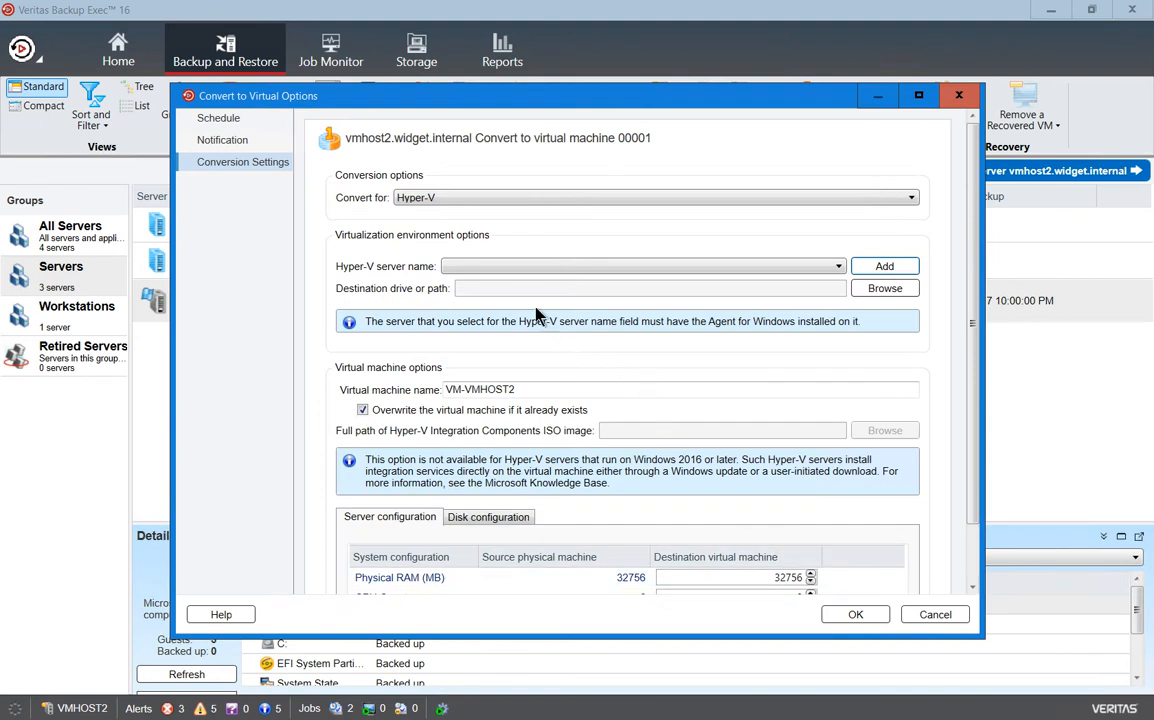
# - Set the Hyper-V server to vmhost2.widget.internal with drive C: as destination, and submit the one-time conversion job
pyautogui.scroll(-1, 520, 293)
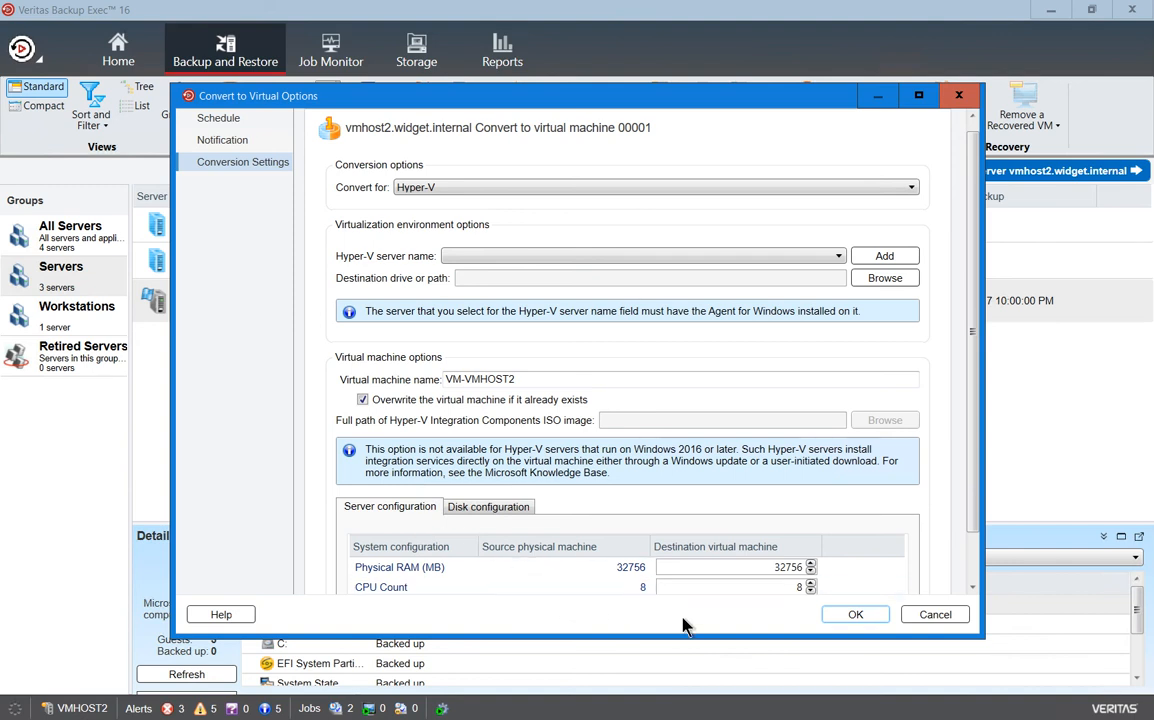
pyautogui.press('alt')
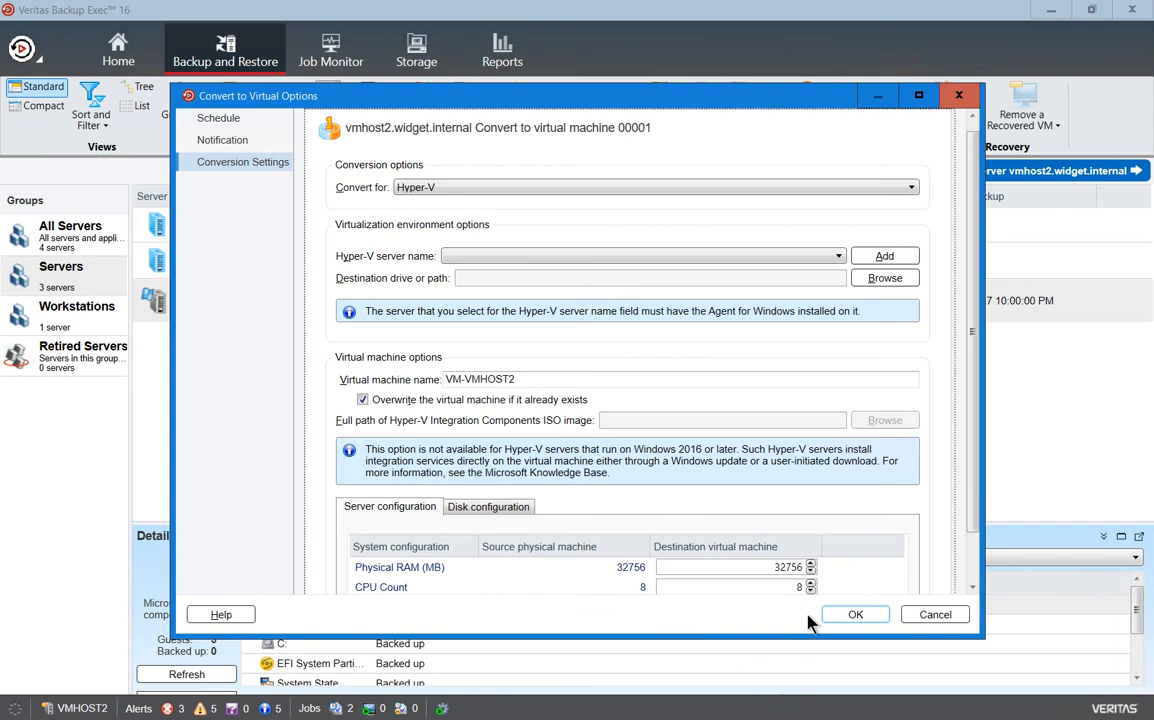
pyautogui.click(840, 258)
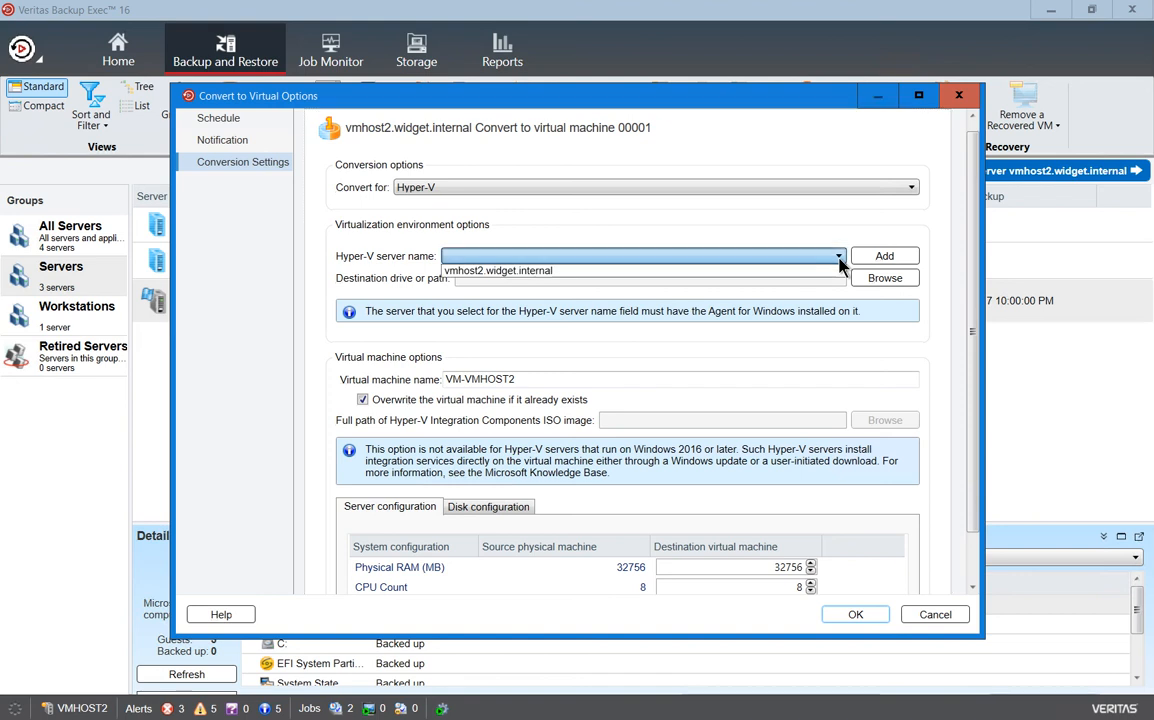
pyautogui.click(620, 266)
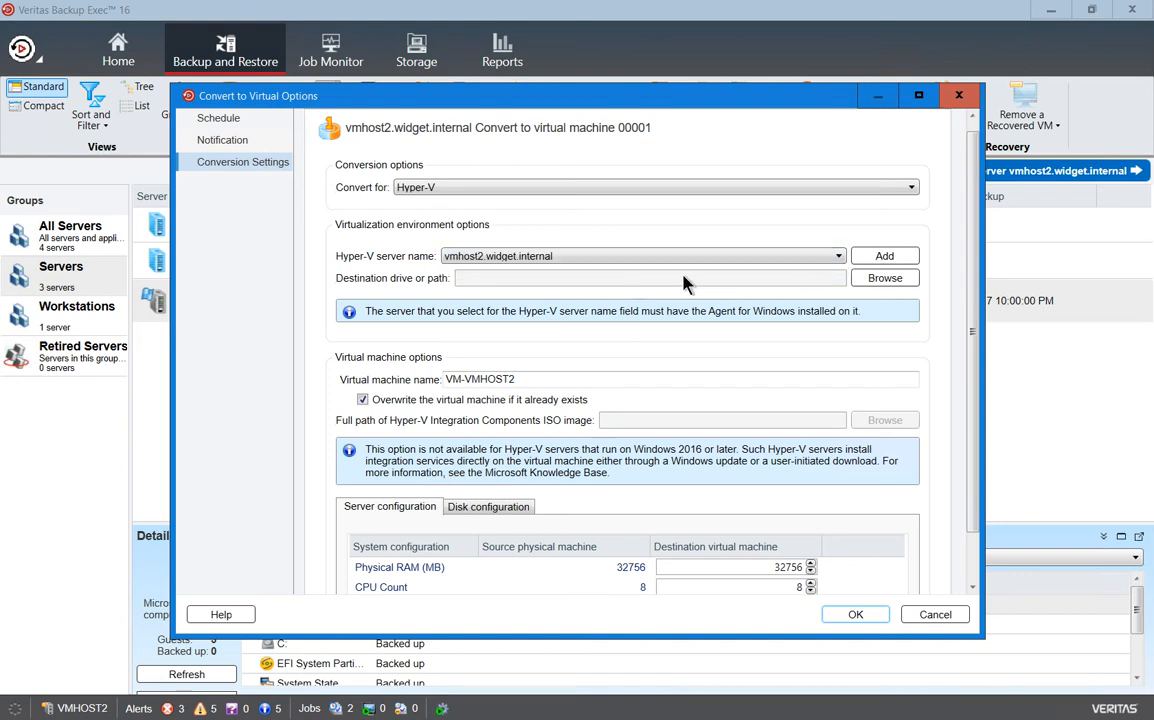
pyautogui.click(884, 278)
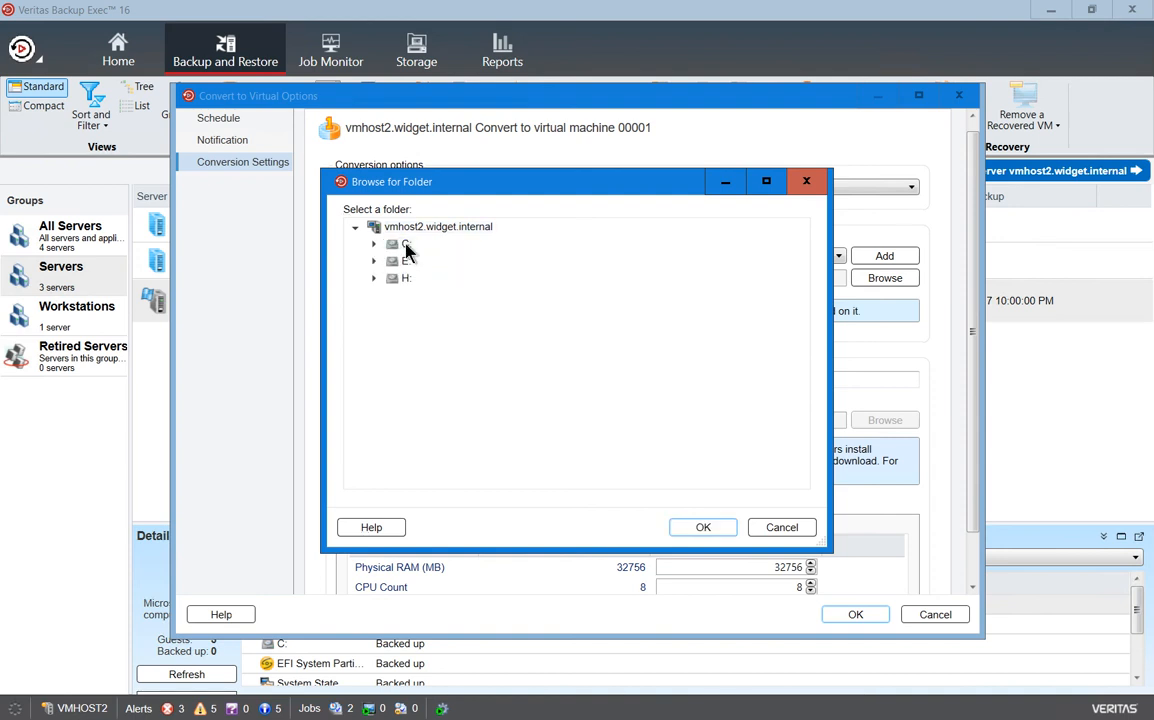
pyautogui.click(710, 531)
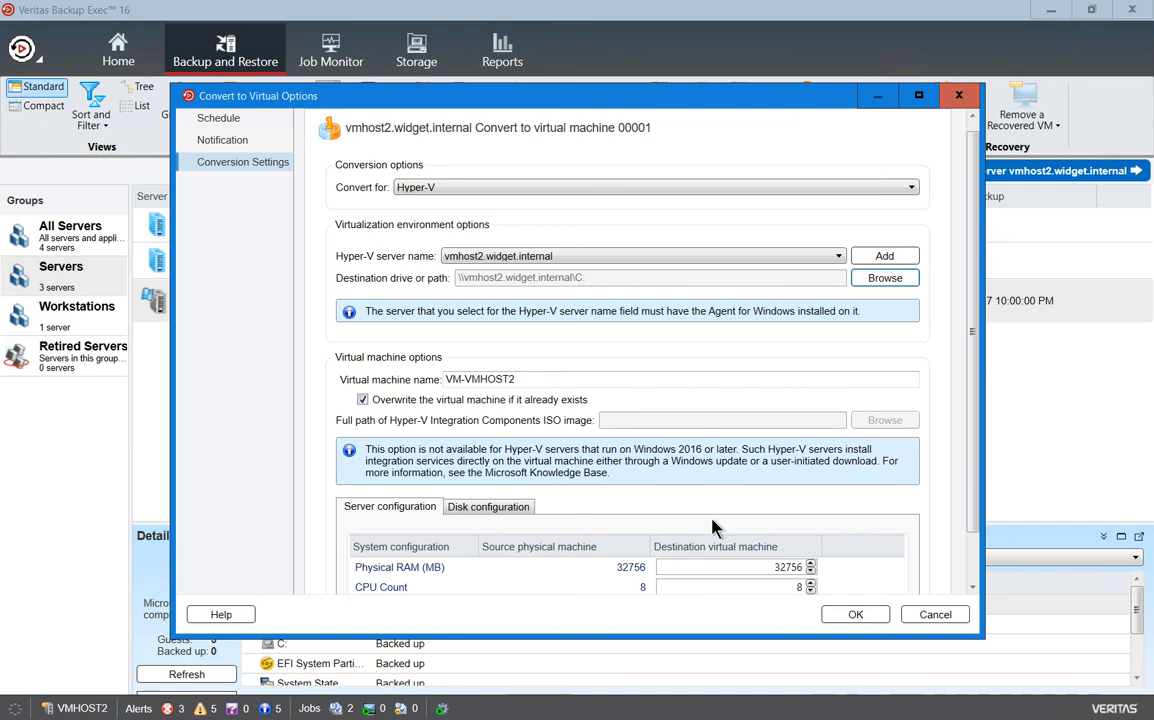
pyautogui.click(848, 615)
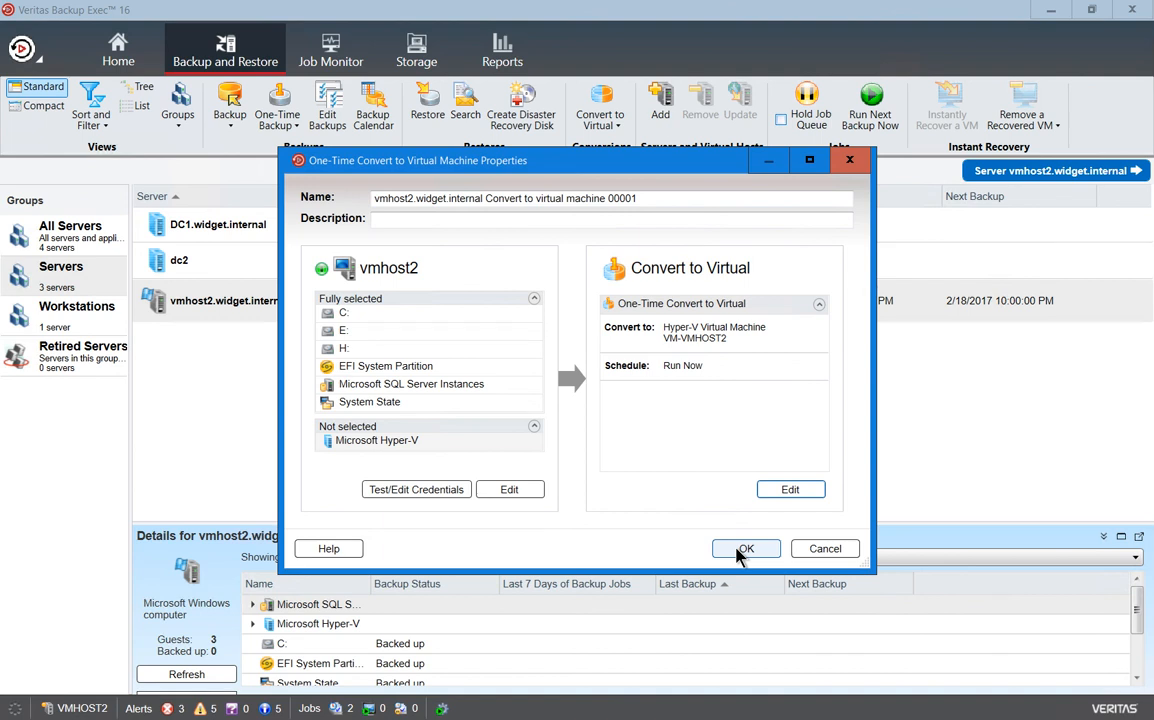
pyautogui.click(740, 556)
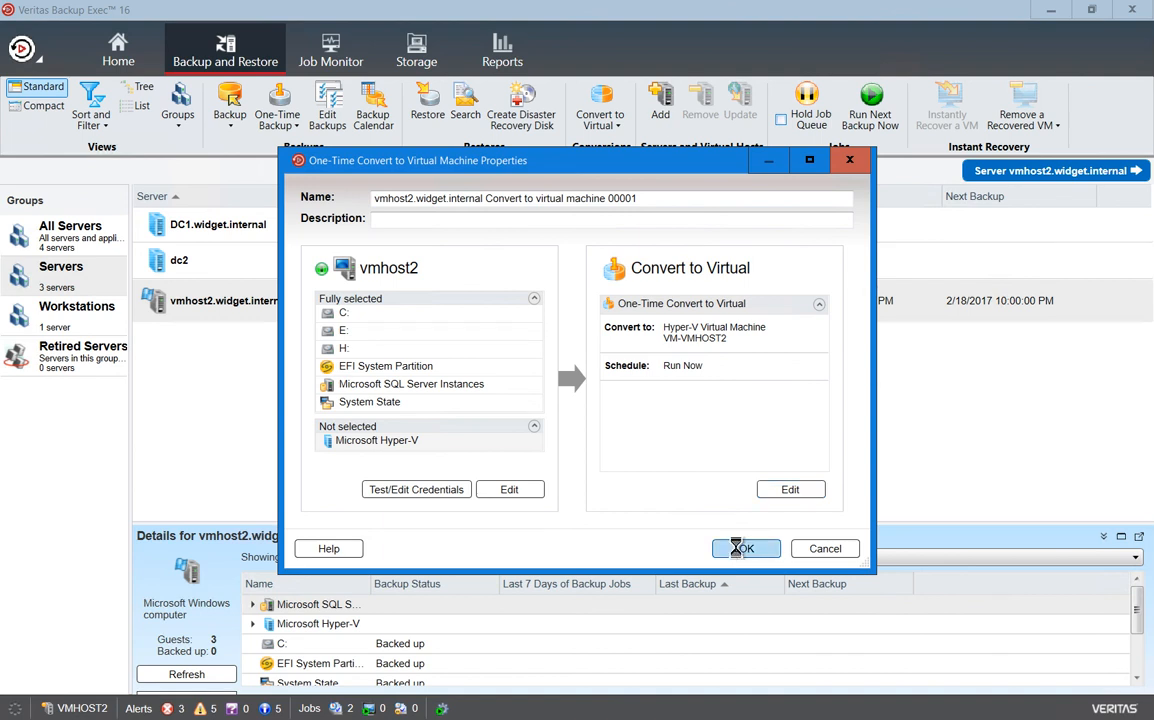